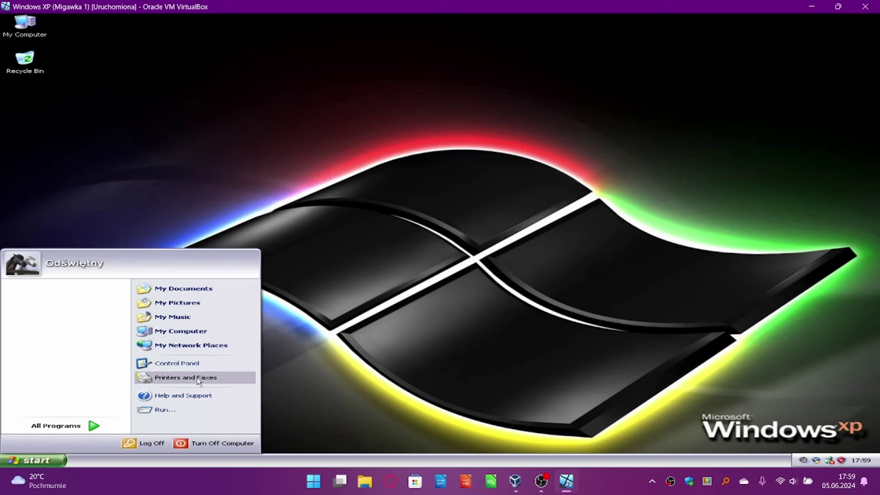
Step: Open the Windows folder on drive C: and show its hidden contents
left_click(183, 332)
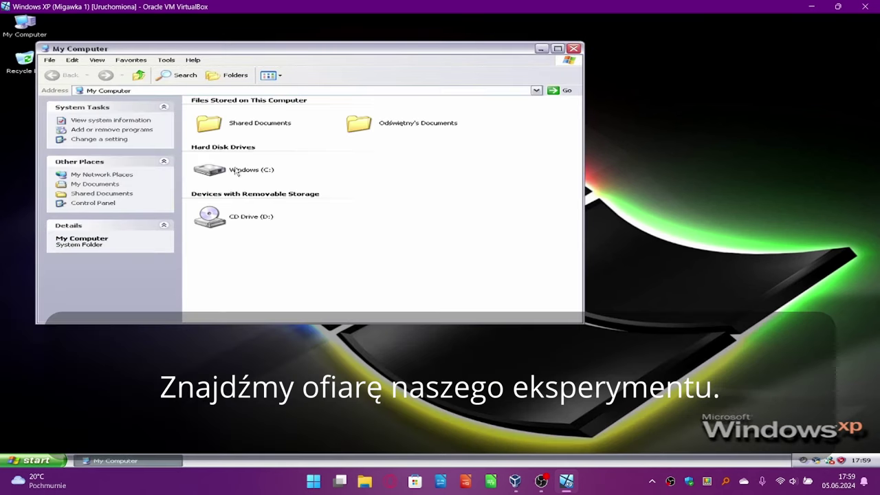
double_click(236, 169)
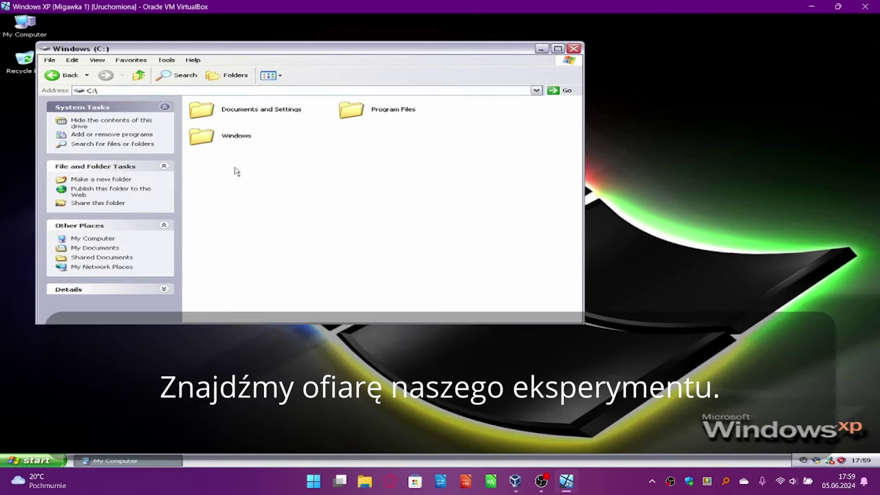
double_click(202, 137)
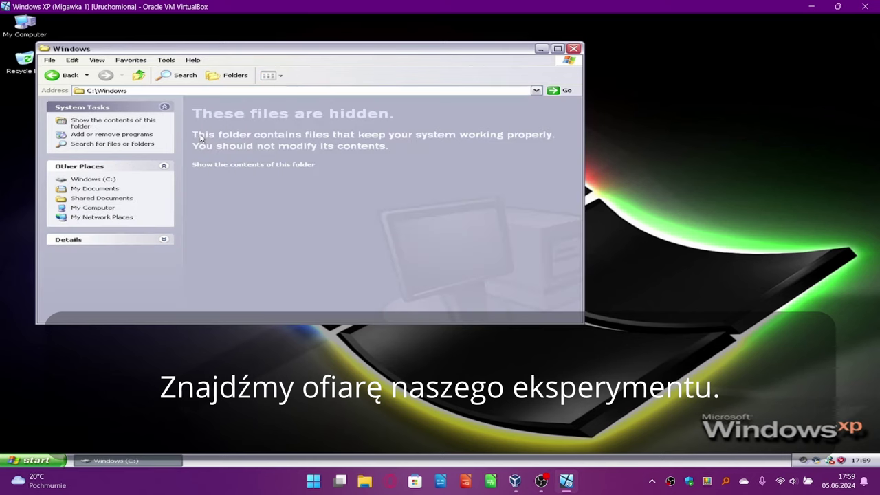
left_click(270, 165)
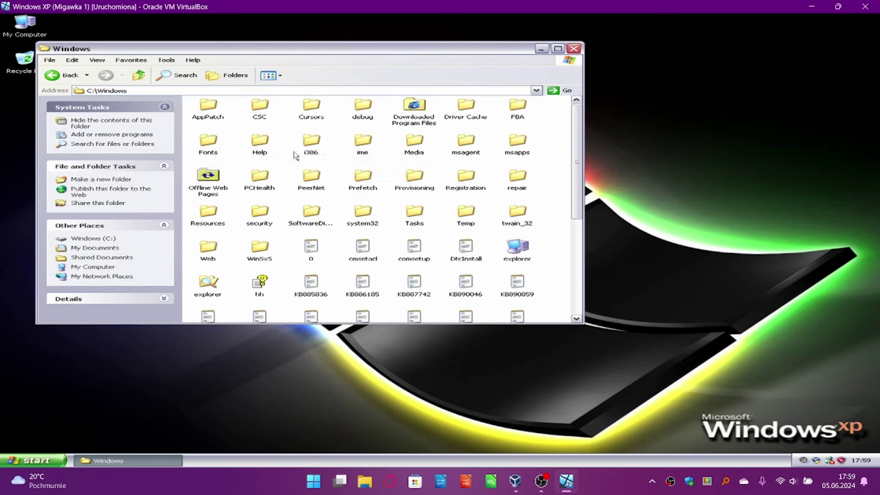
Step: Try to delete the Fonts folder from C:\Windows, dismissing the resulting notice
left_click(212, 145)
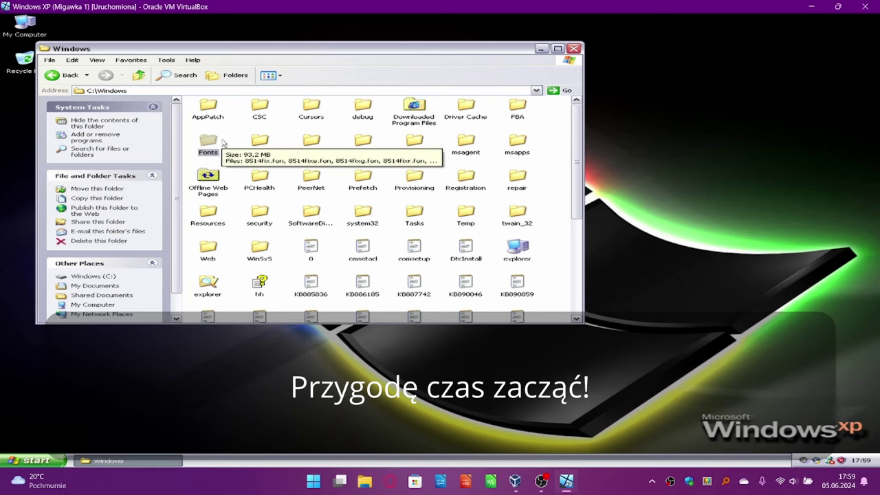
key("Delete")
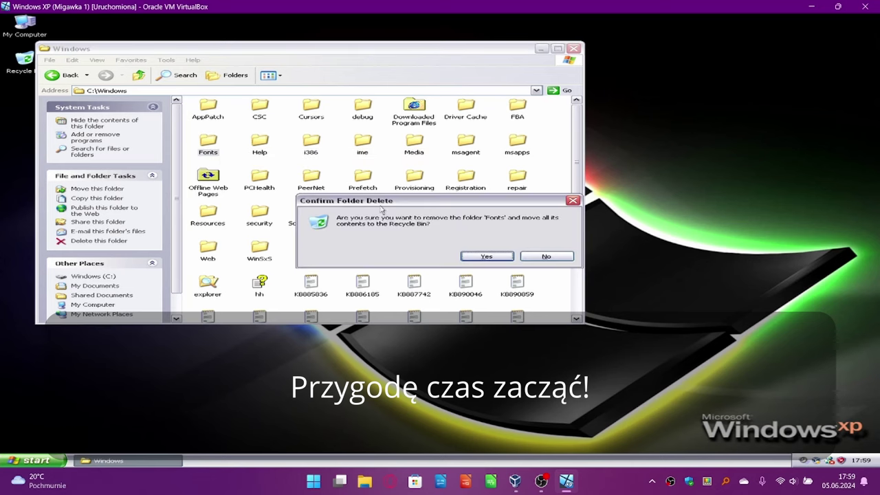
left_click(472, 256)
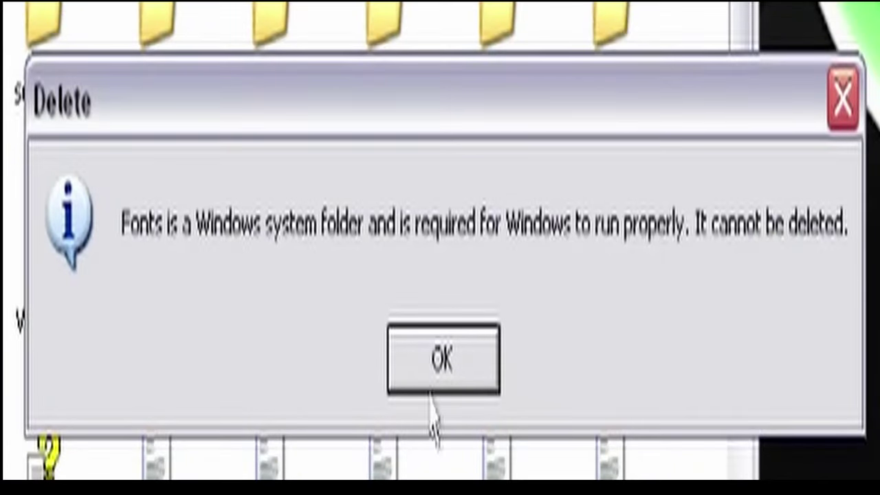
left_click(413, 377)
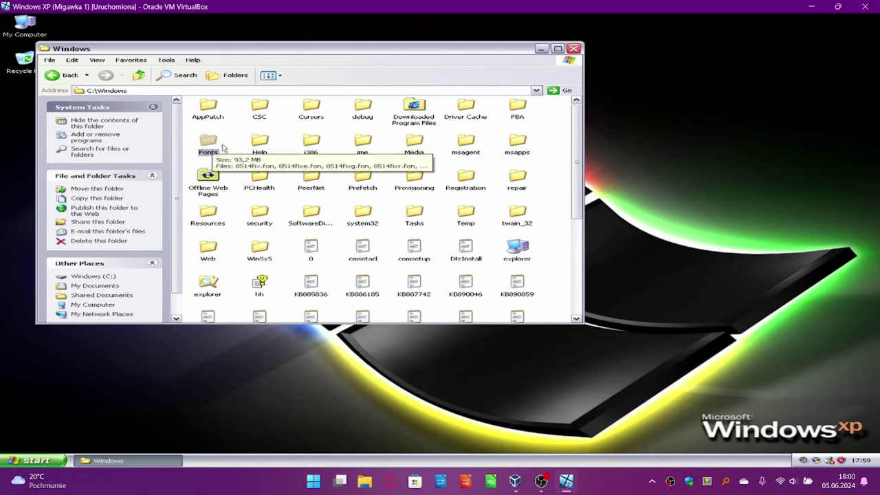
Step: Open the system32 folder, show its hidden contents and launch cmd from it
right_click(363, 215)
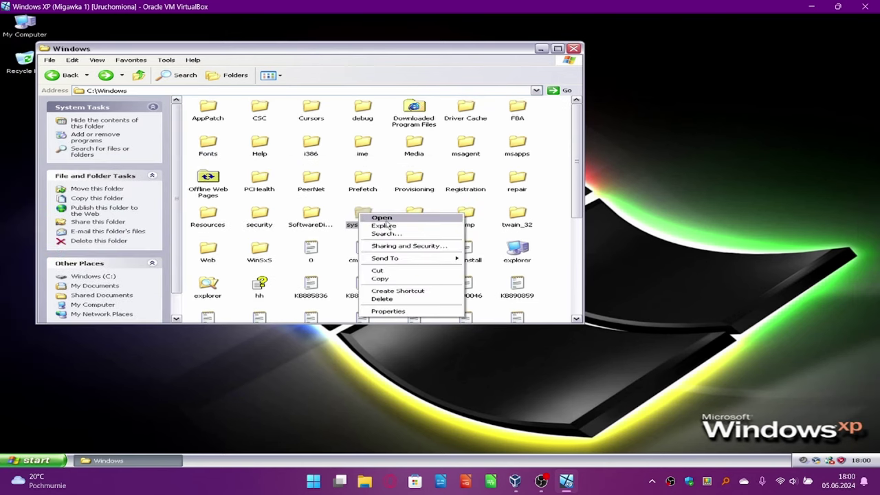
left_click(382, 218)
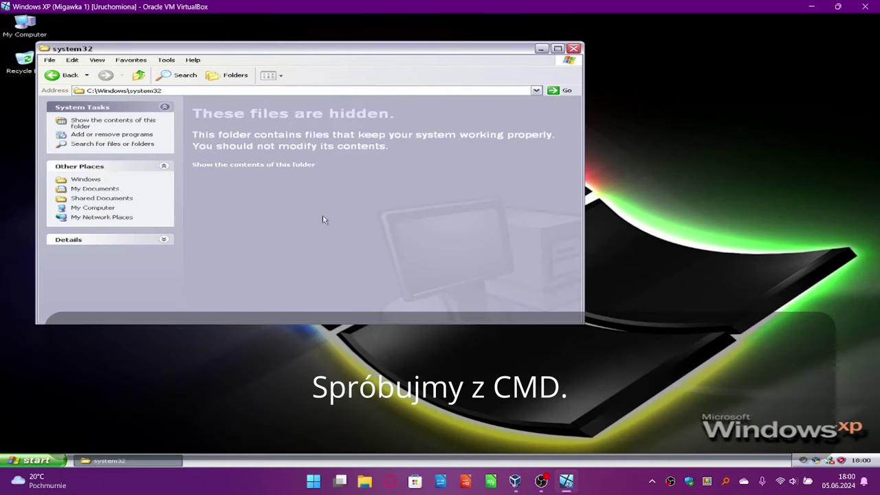
left_click(266, 165)
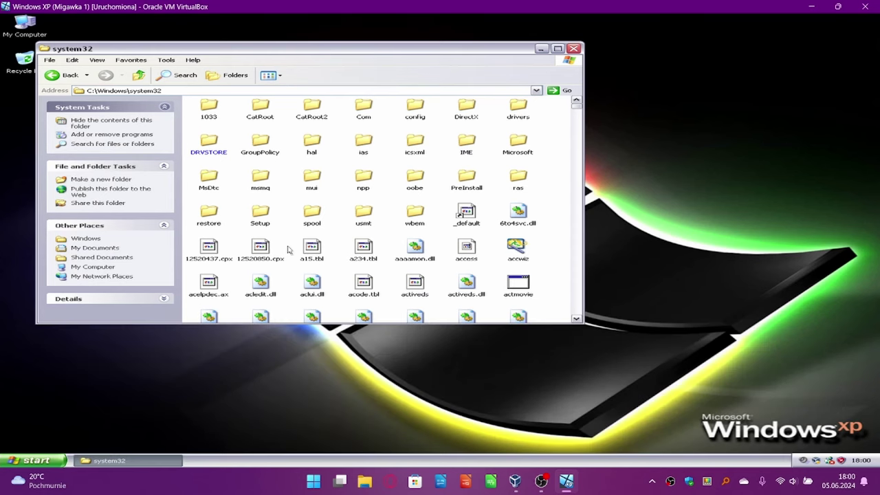
scroll(289, 249, "down", 10)
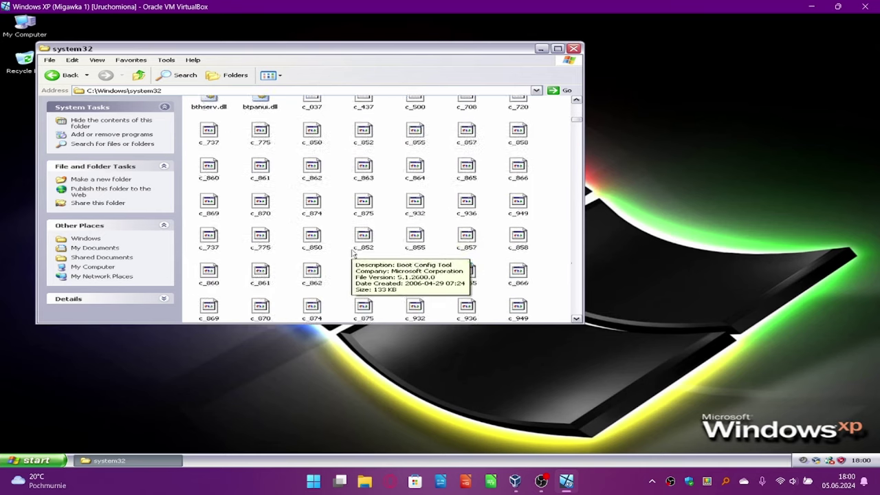
scroll(371, 258, "down", 15)
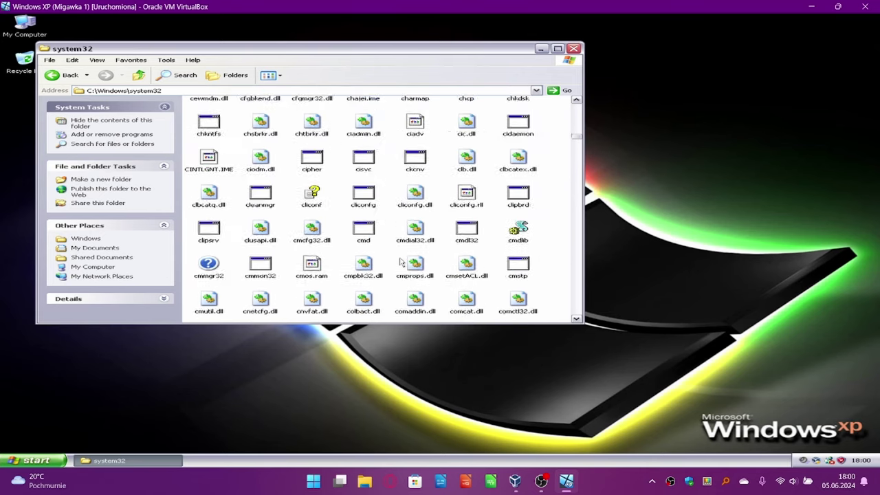
scroll(401, 262, "down", 2)
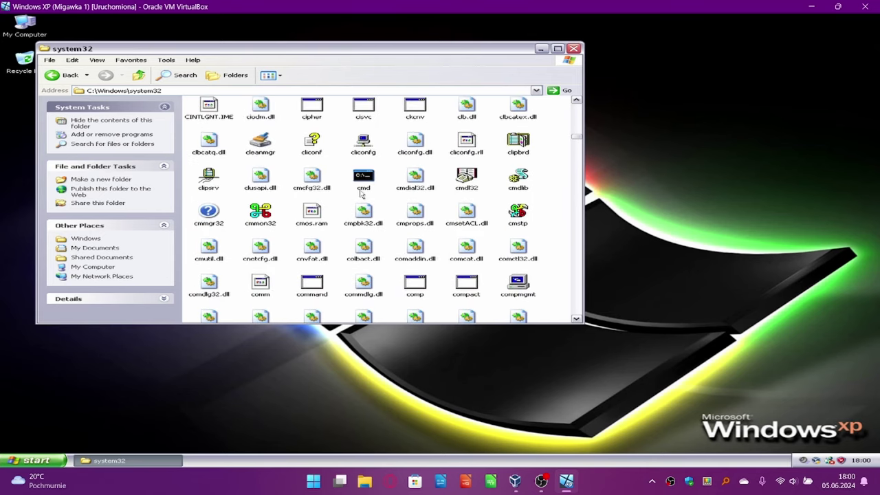
double_click(358, 181)
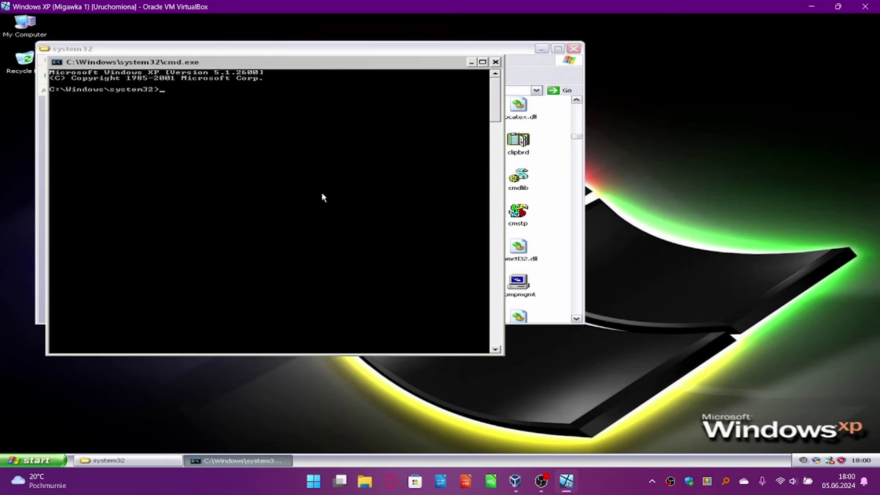
Step: Try to remove the Fonts folder from C:\Windows with rmdir /s /q Fonts, and close the command prompt
type("cd ..")
key("Return")
type("rmdir /")
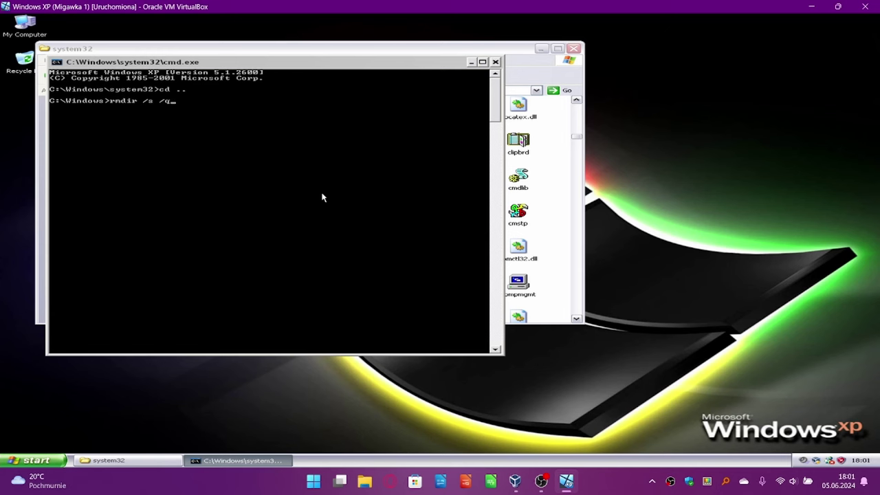
type("s /q Fonts")
key("Return")
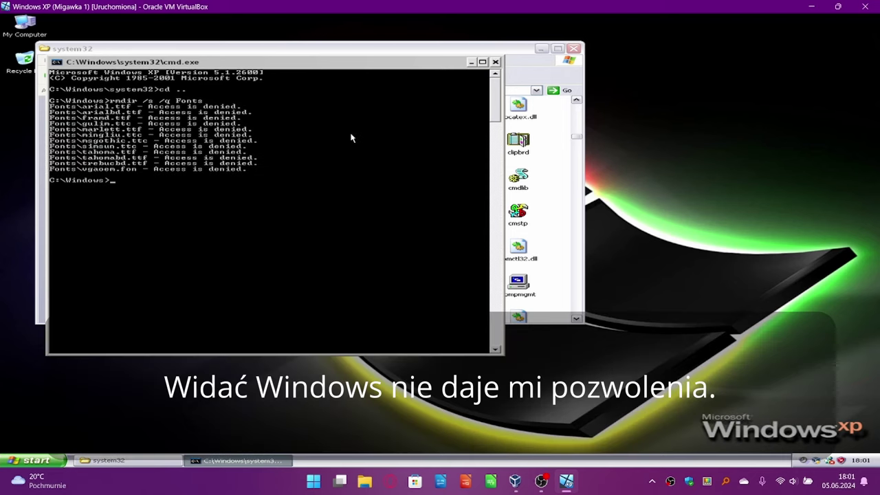
left_click(495, 62)
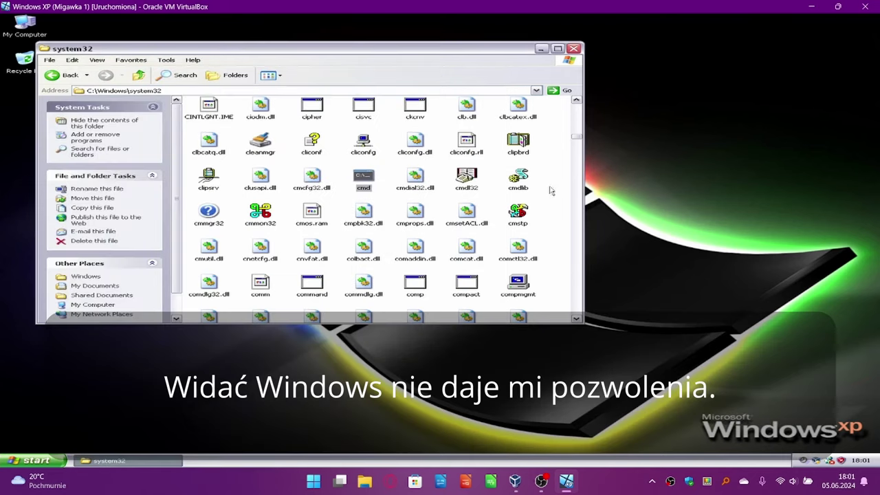
scroll(499, 198, "up", 10)
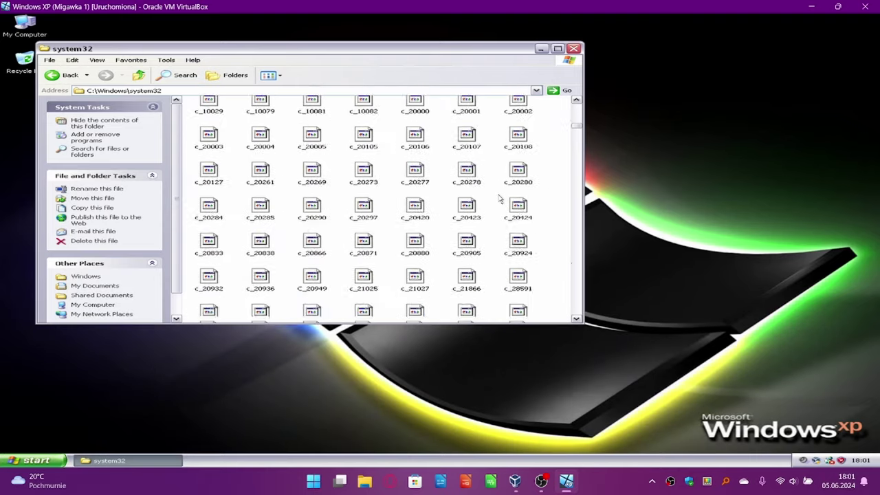
scroll(500, 197, "up", 3)
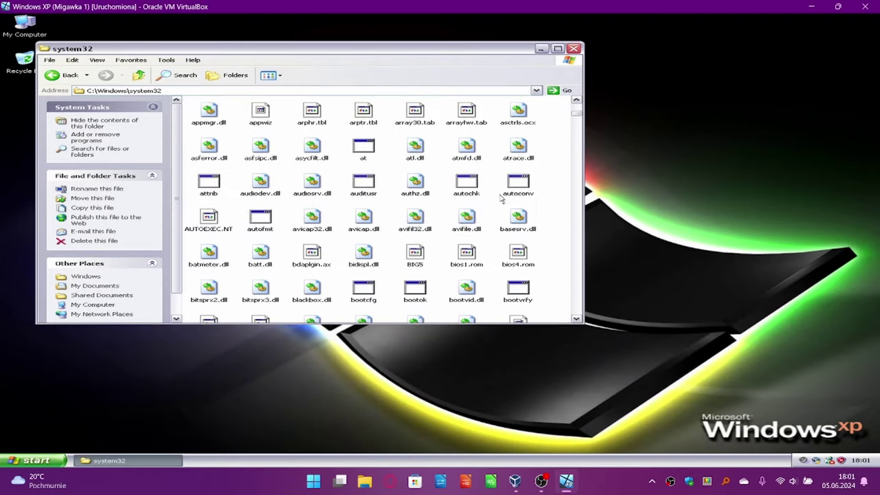
scroll(499, 197, "down", 10)
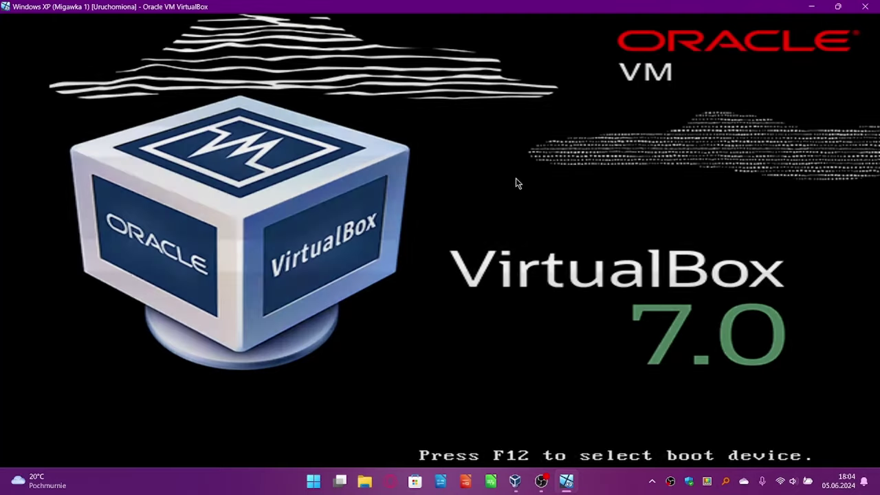
Step: Boot the virtual machine from the Windows 7 installation disc and open a command prompt in its setup environment
left_click(517, 183)
key("Return")
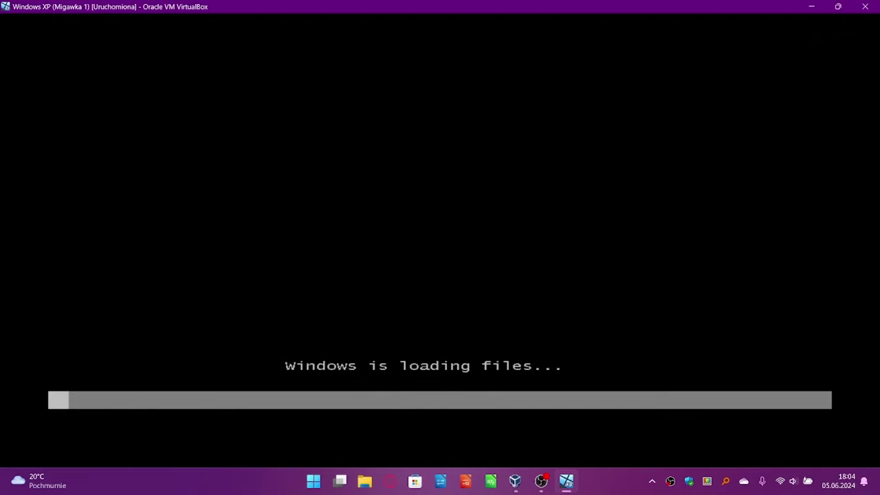
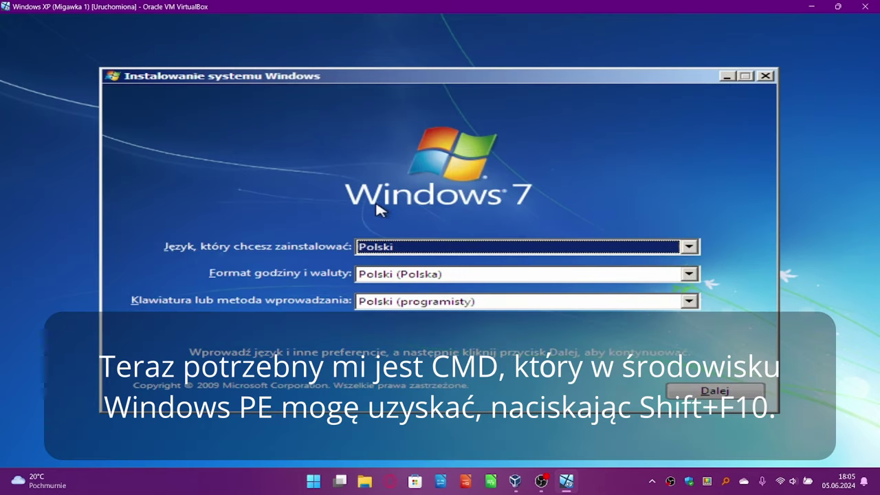
key("shift+F10")
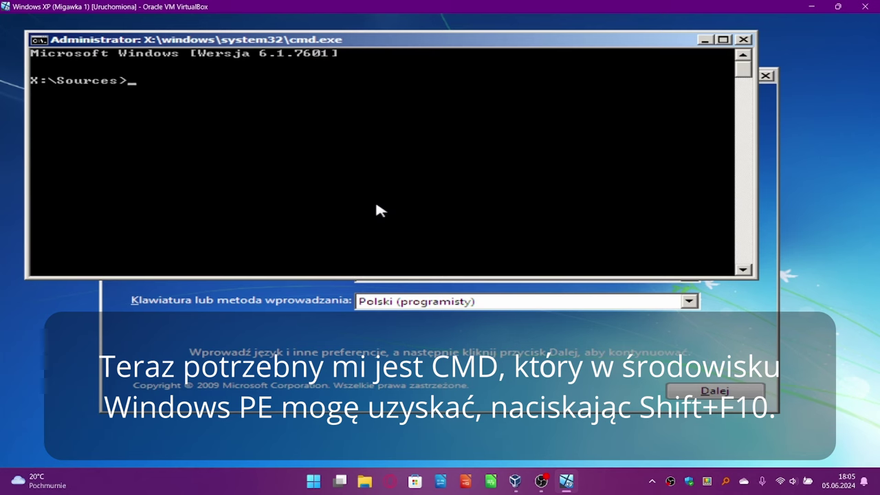
Step: Switch to drive C:, list its contents and change into the Windows directory
type("c:")
key("Return")
type("dir")
key("Return")
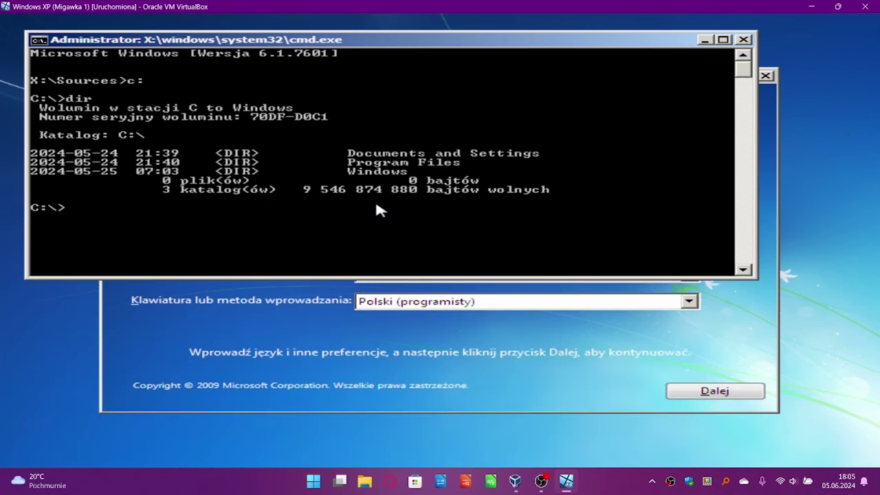
type("cd Windows")
key("Return")
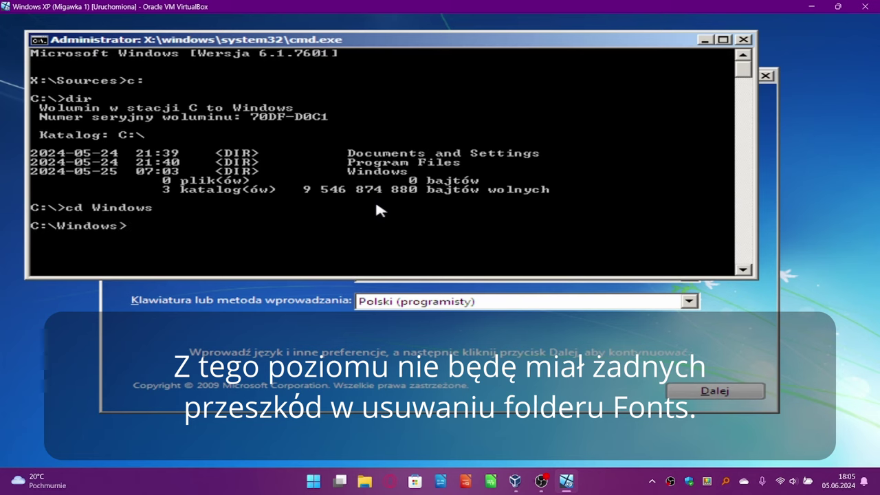
Step: Delete the Fonts directory and everything in it with rmdir Fonts /s, confirming with t
type("rmdir Fonts")
key("Return")
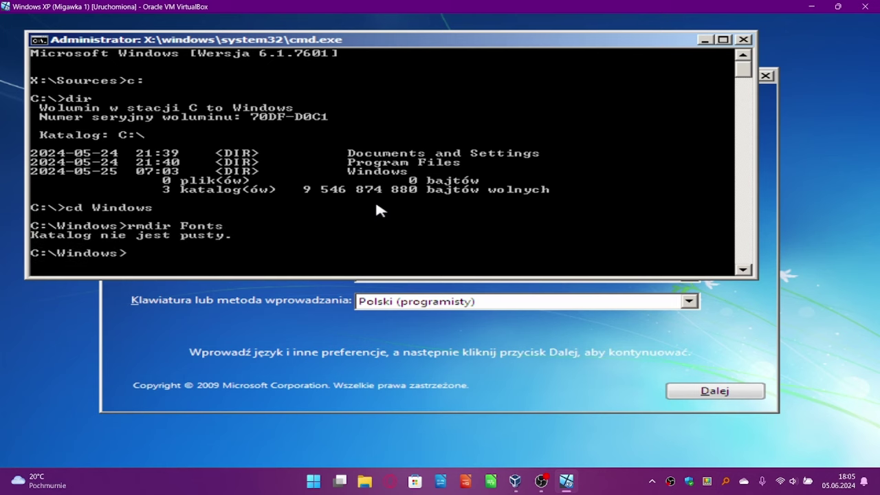
key("Up")
type("/s")
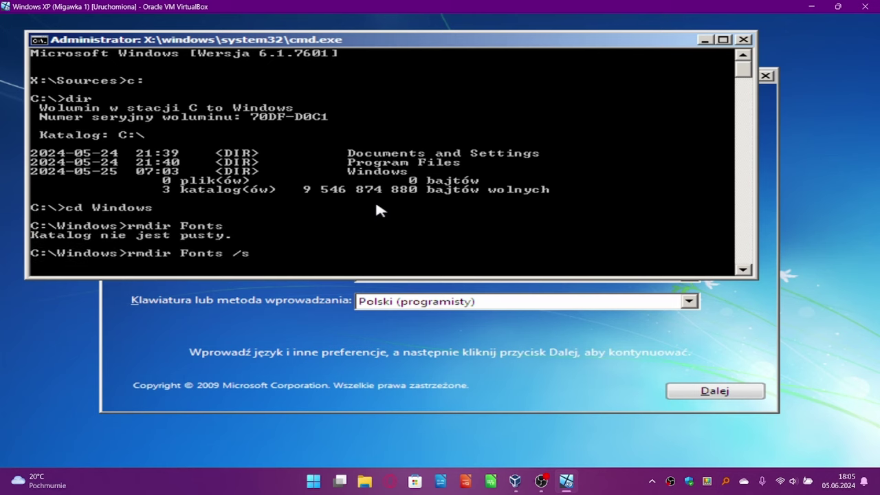
key("Return")
type("y")
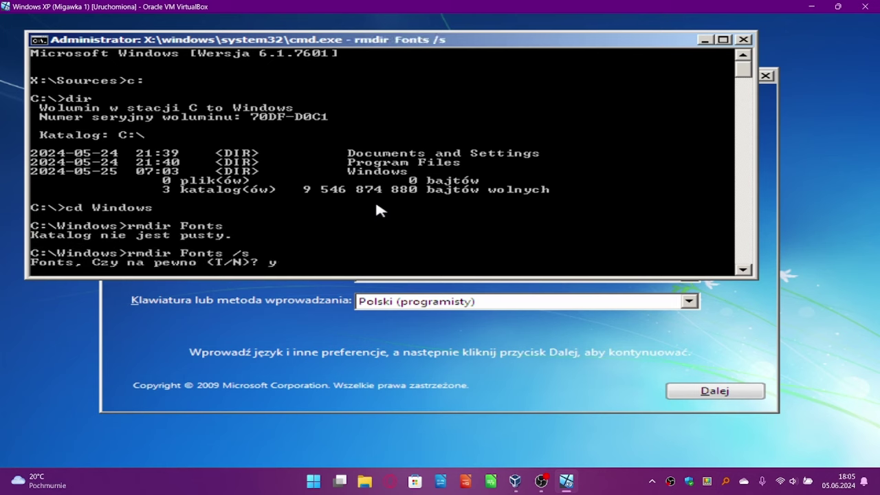
key("Return")
type("t")
key("Return")
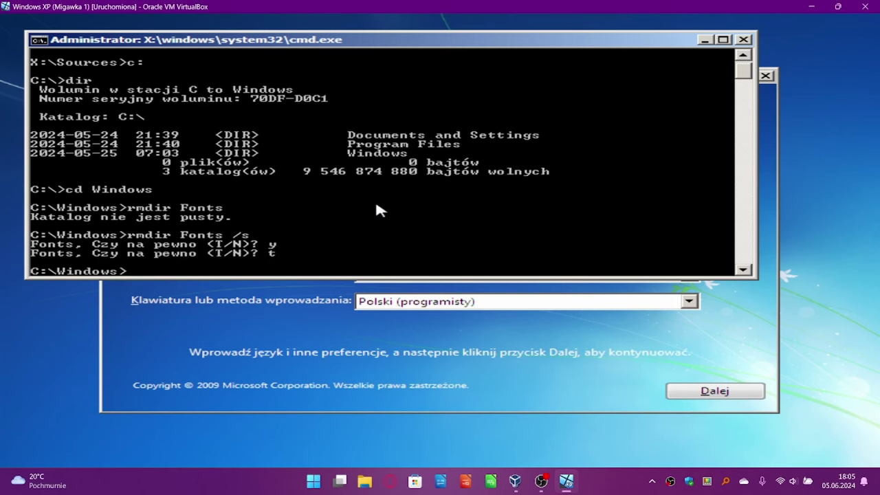
Step: Check for the Fonts directory with dir Fonts, and restart the virtual machine with wpeutil reboot
type("dir Fonts")
key("Return")
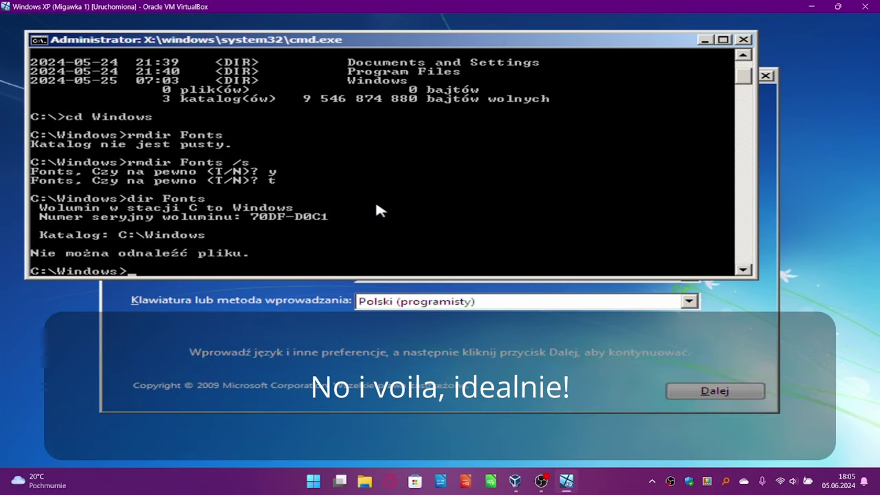
type("wpeutil reboot")
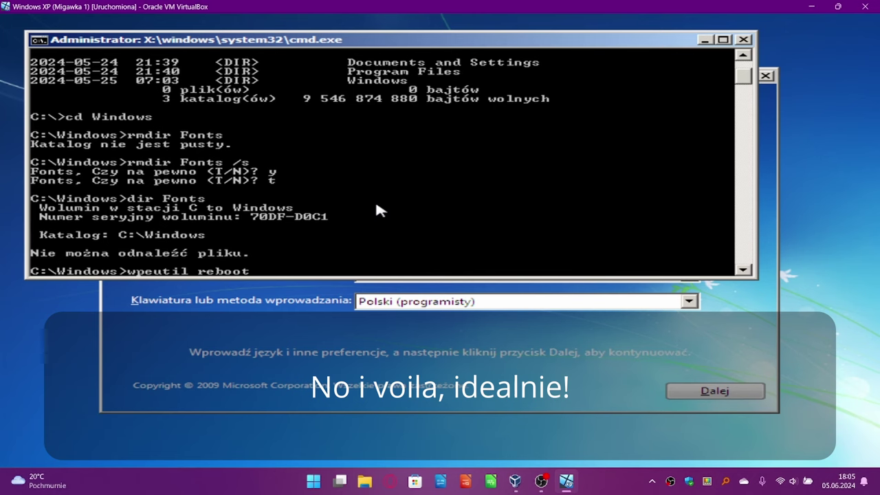
key("Return")
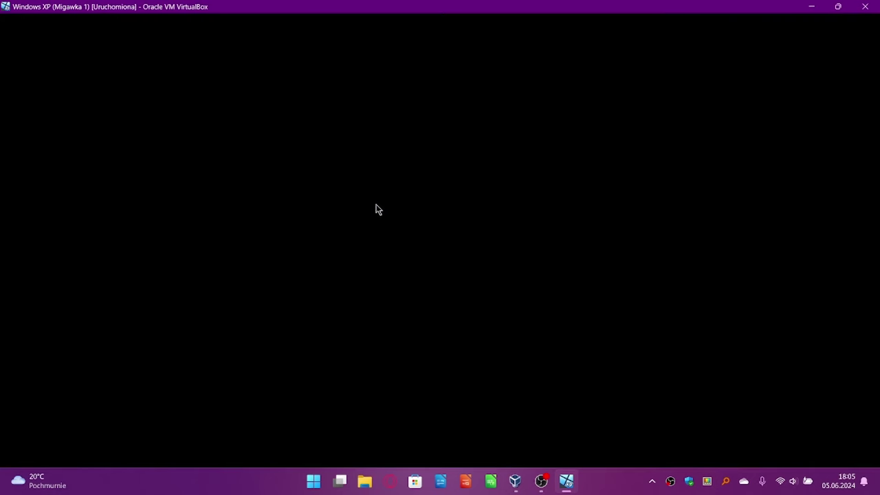
key("ctrl+Home")
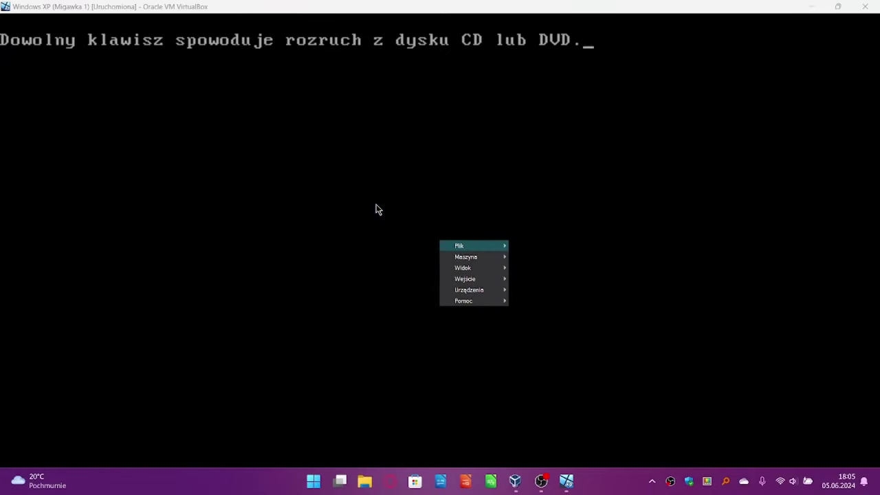
key("Down")
key("Down")
key("Down")
key("Down")
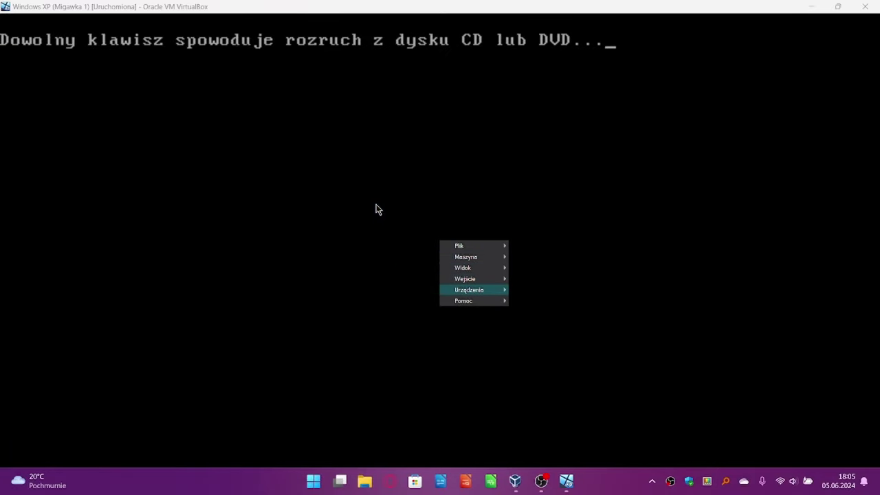
key("Right")
key("Right")
key("Down")
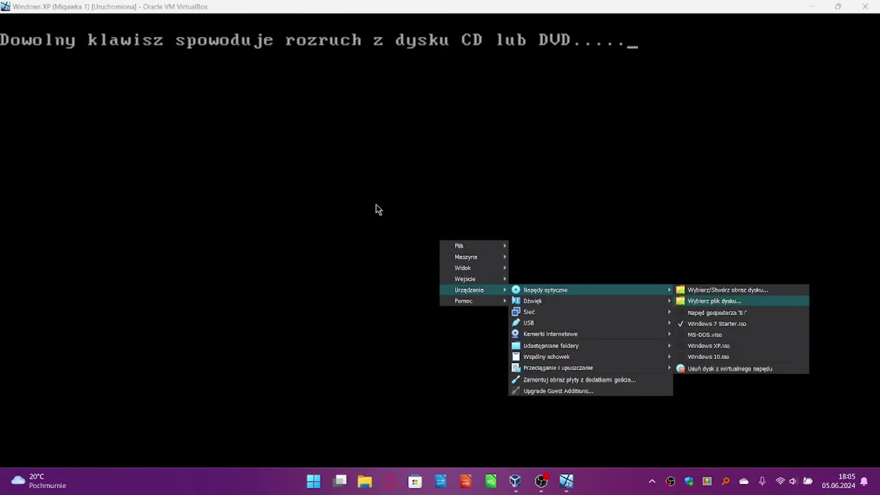
key("Down")
key("Down")
key("Escape")
key("Escape")
key("Escape")
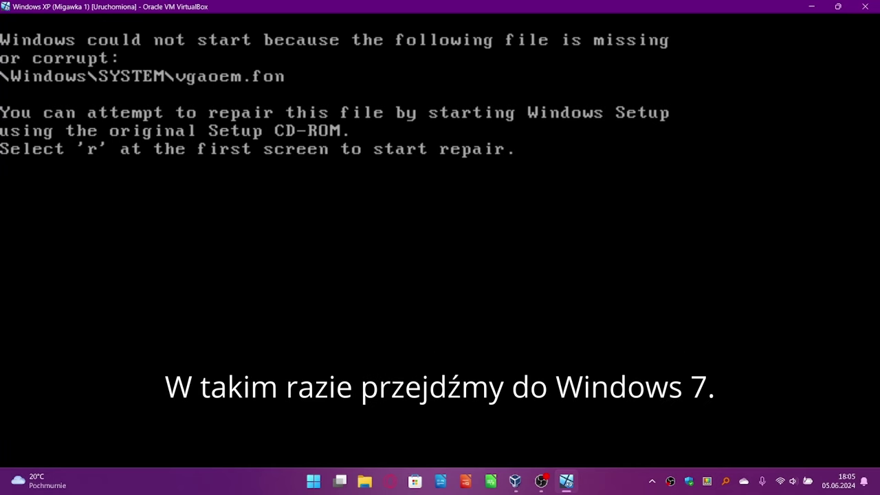
key("ctrl+r")
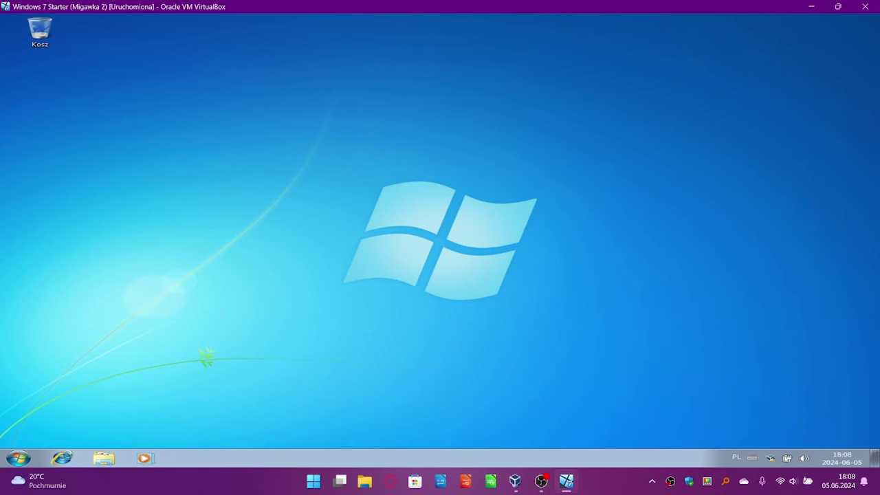
Step: Browse to the C:\Windows folder in the Windows 7 Starter virtual machine's file explorer
left_click(17, 459)
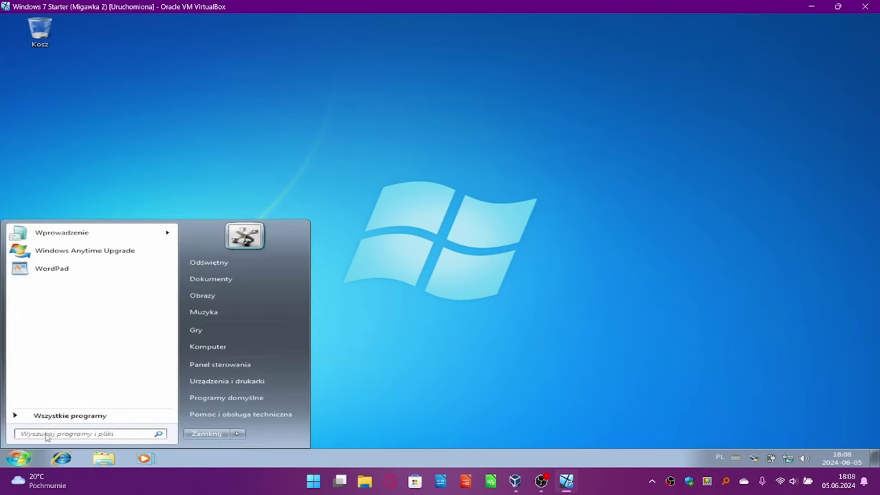
left_click(205, 349)
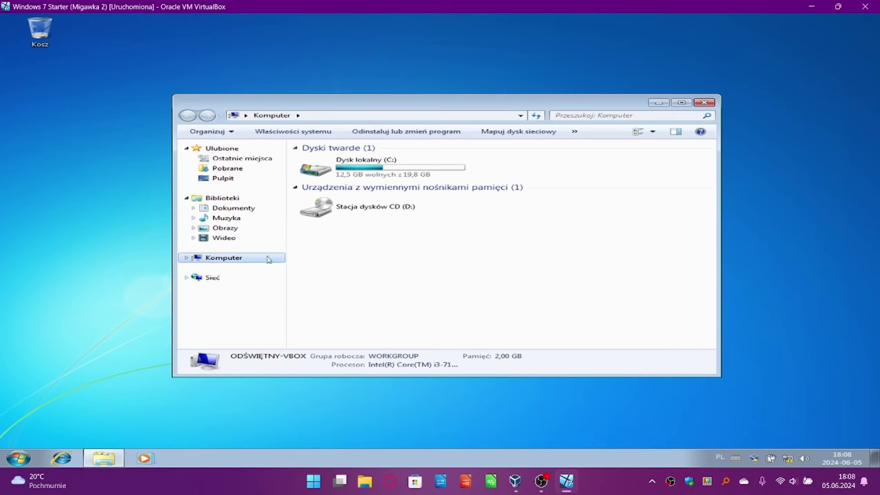
left_click(348, 171)
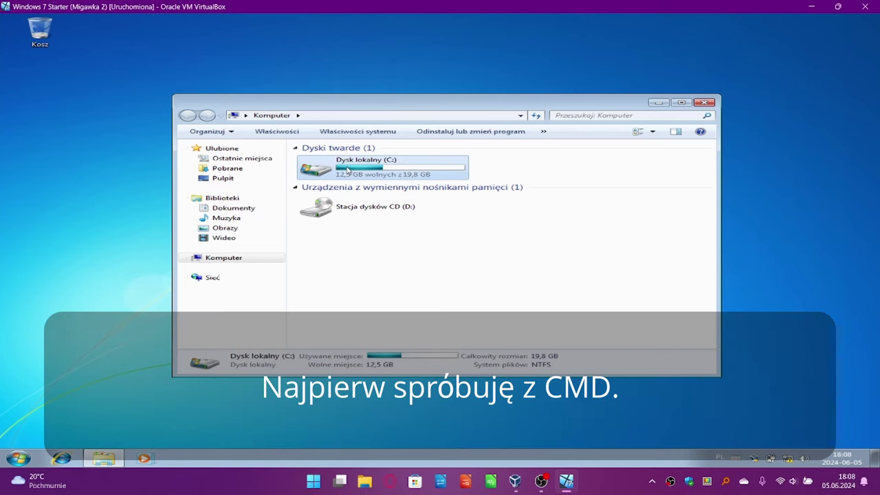
double_click(348, 171)
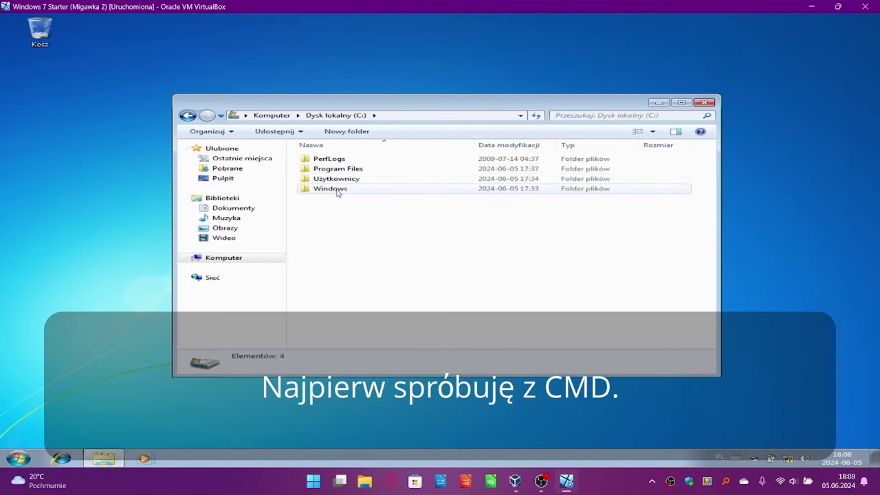
double_click(336, 189)
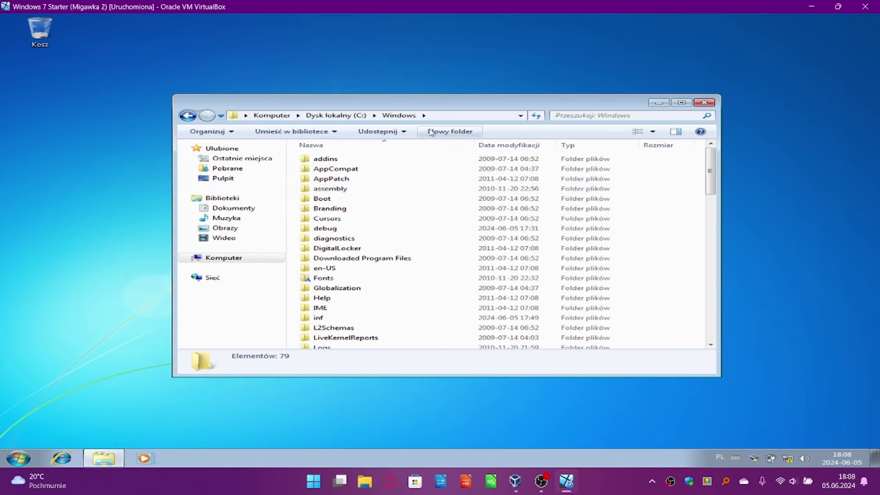
Step: Open a command prompt from the C:\Windows folder, try to delete the Fonts directory with rmdir /s /q Fonts, and close the prompt
left_click(434, 117)
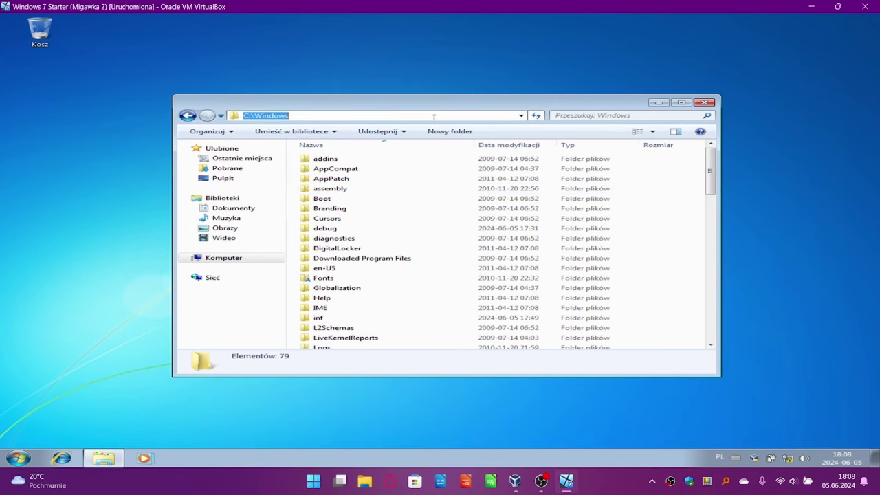
type("cmd")
key("Return")
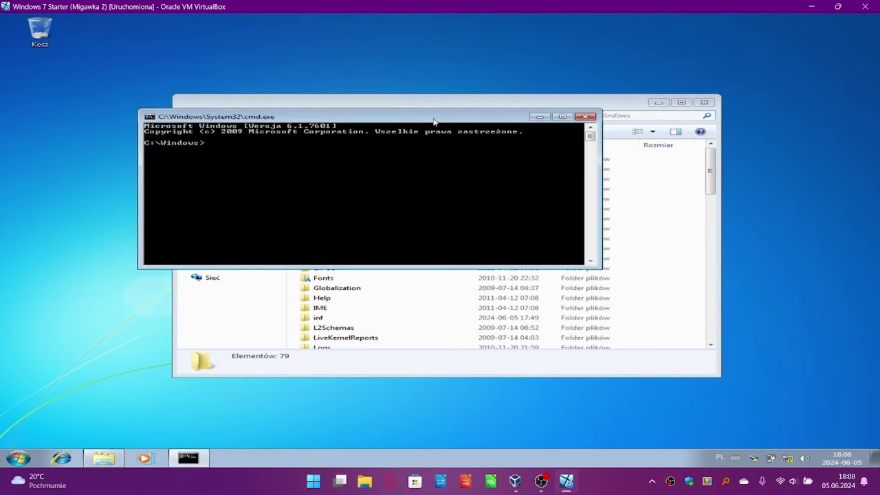
left_click_drag(434, 121, 656, 52)
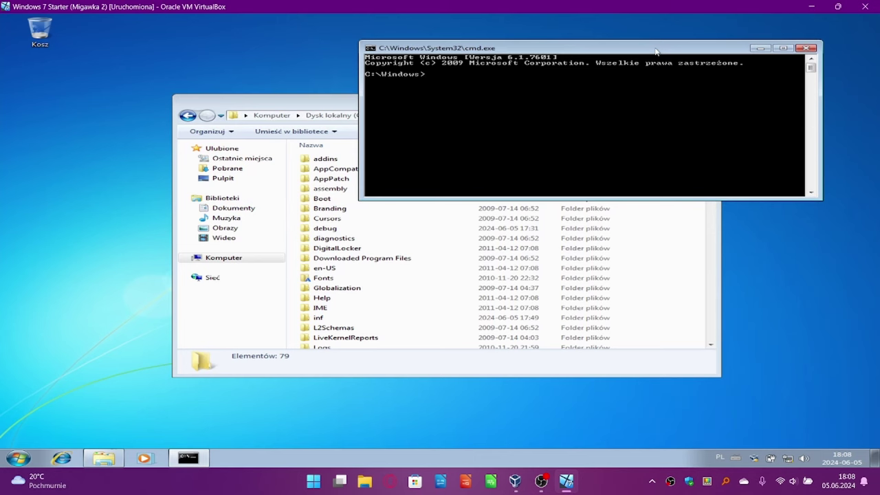
type("rmdir /s /q")
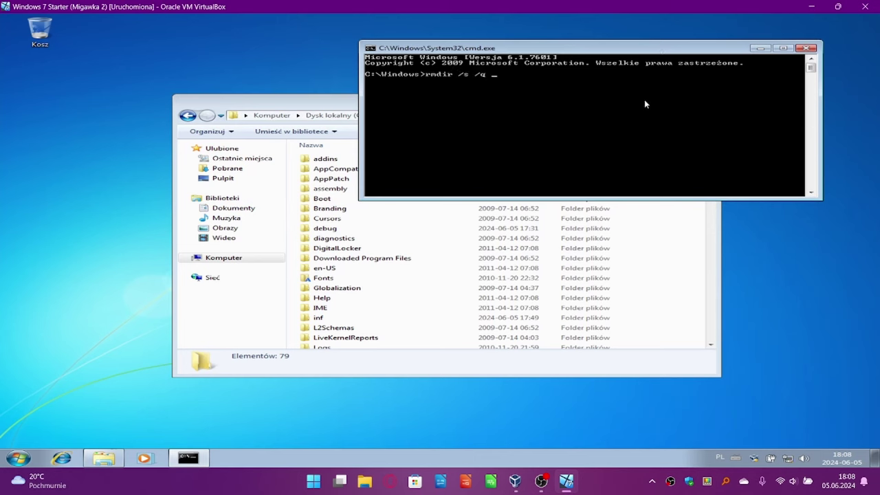
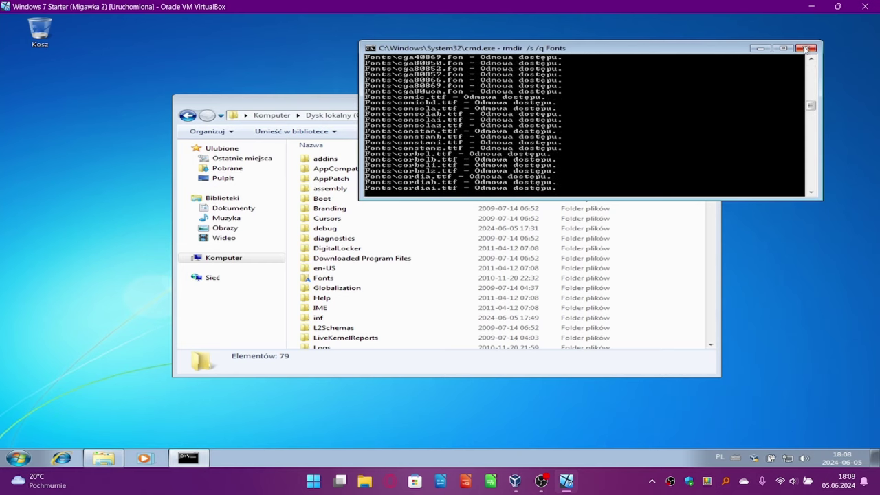
left_click(807, 49)
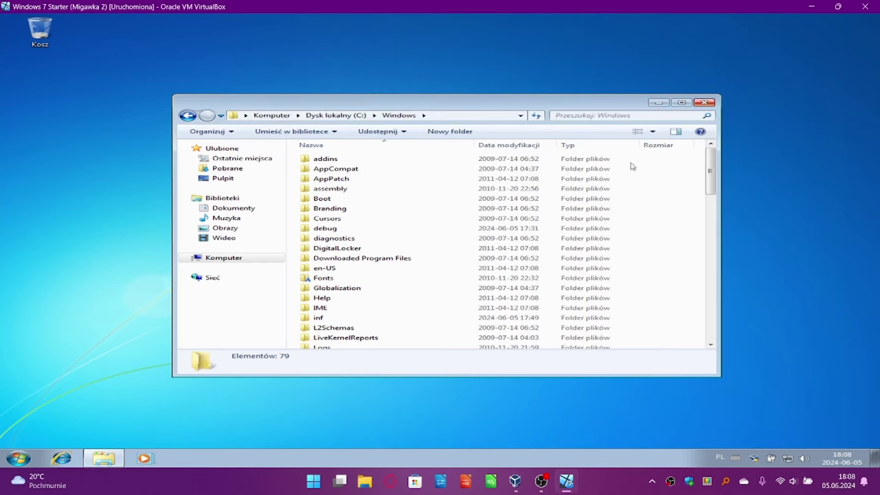
right_click(395, 84)
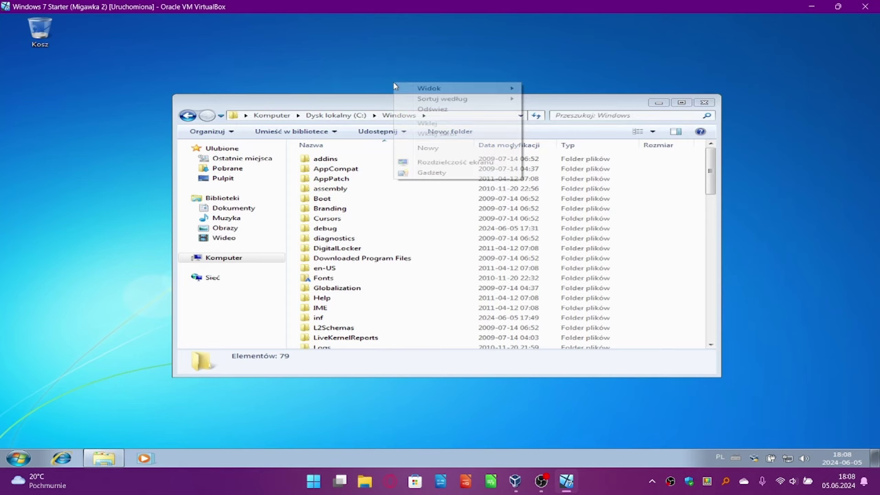
left_click(364, 103)
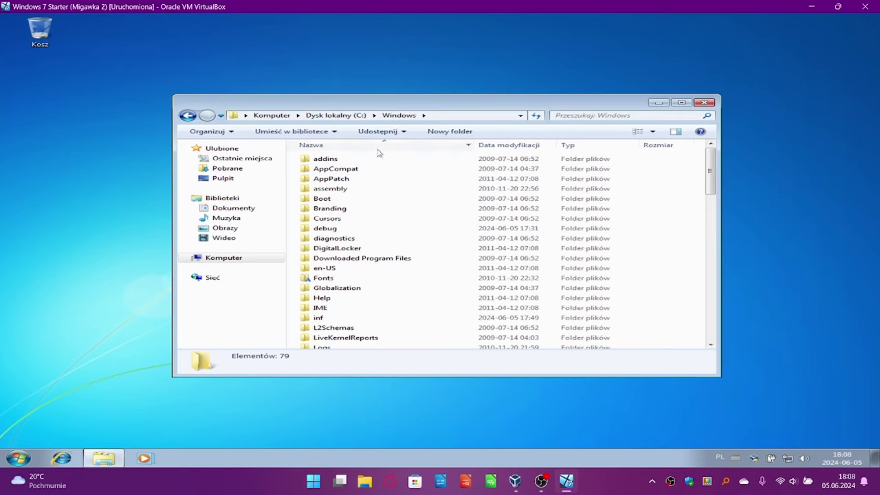
key("super+r")
key("Escape")
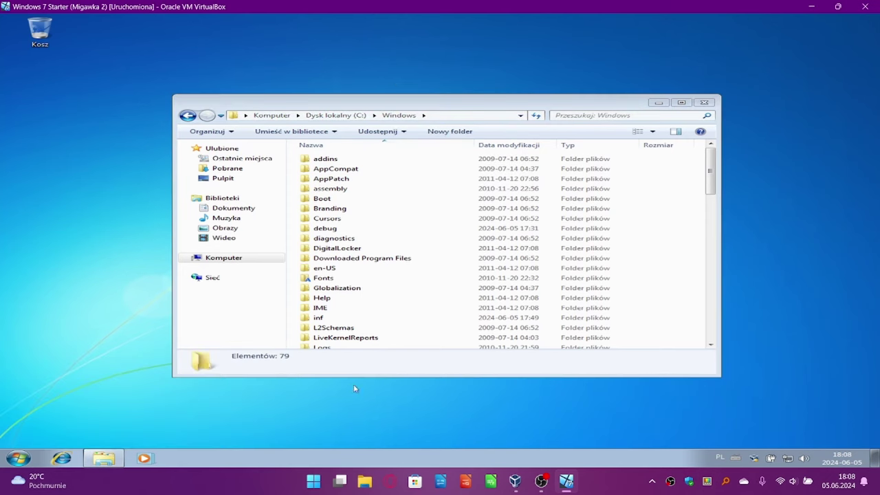
Step: Search for cmd and run it as administrator, allowing it to make changes to the computer
left_click(19, 459)
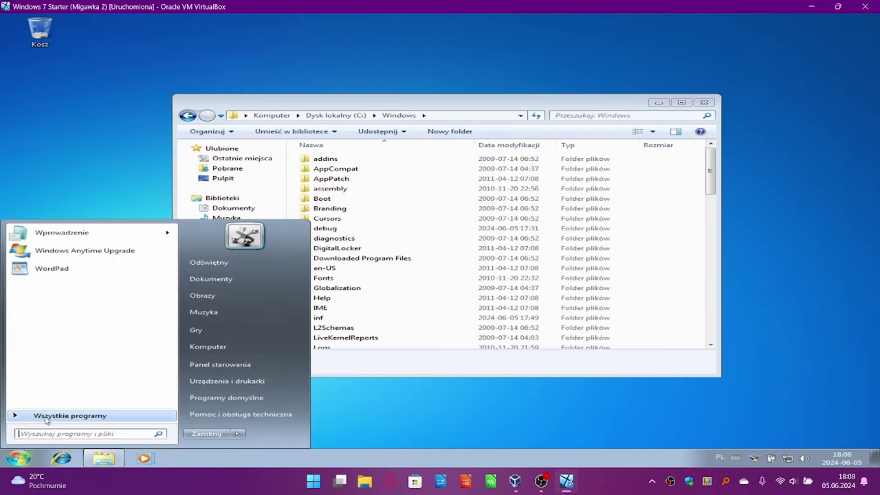
type("cmd")
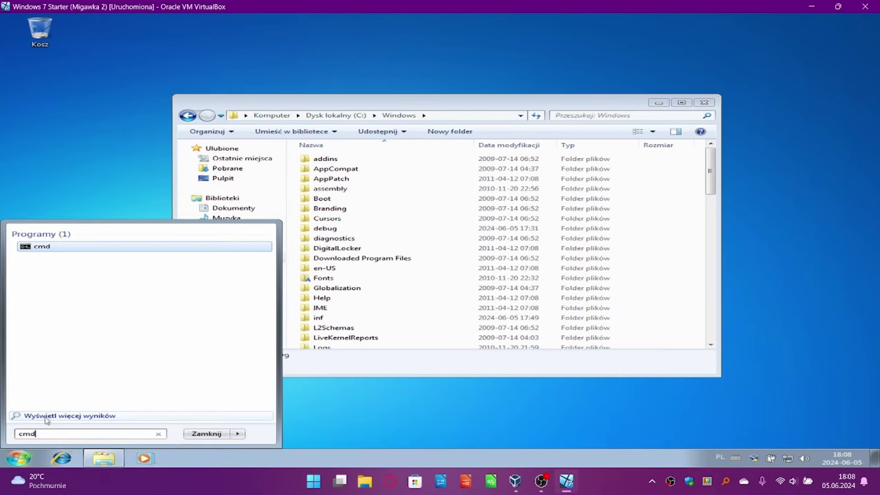
right_click(91, 245)
left_click(158, 260)
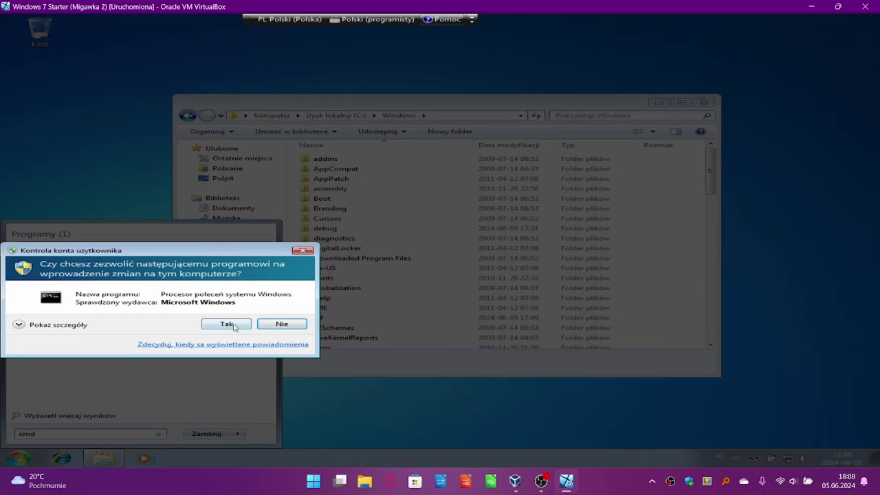
left_click(232, 322)
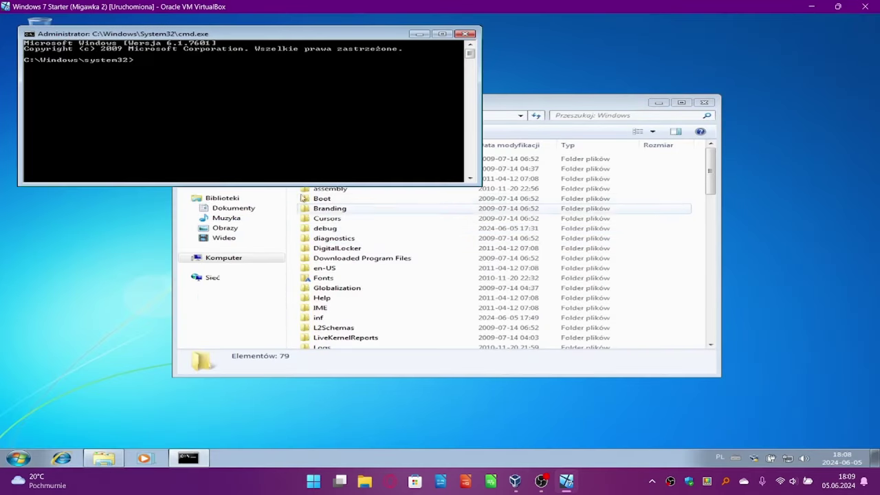
Step: Change up to C:\Windows with cd .. and try to remove the Fonts directory with rmdir
type("..")
key("Return")
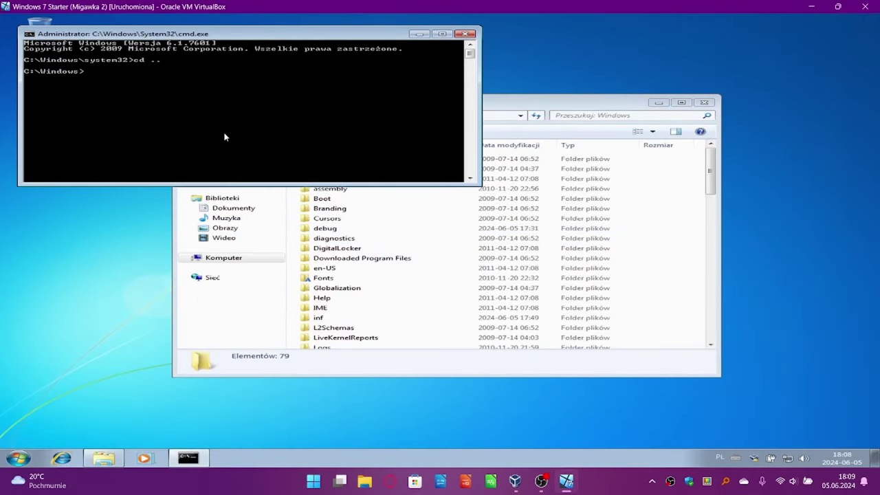
type("rmdir")
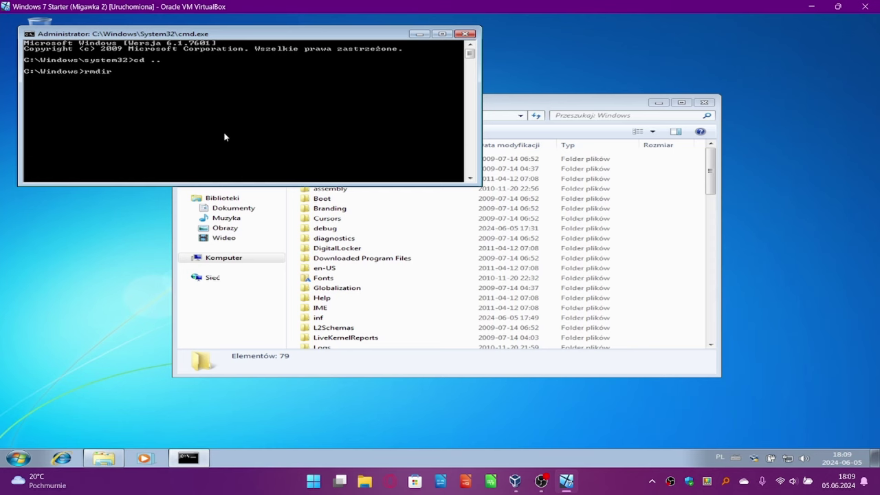
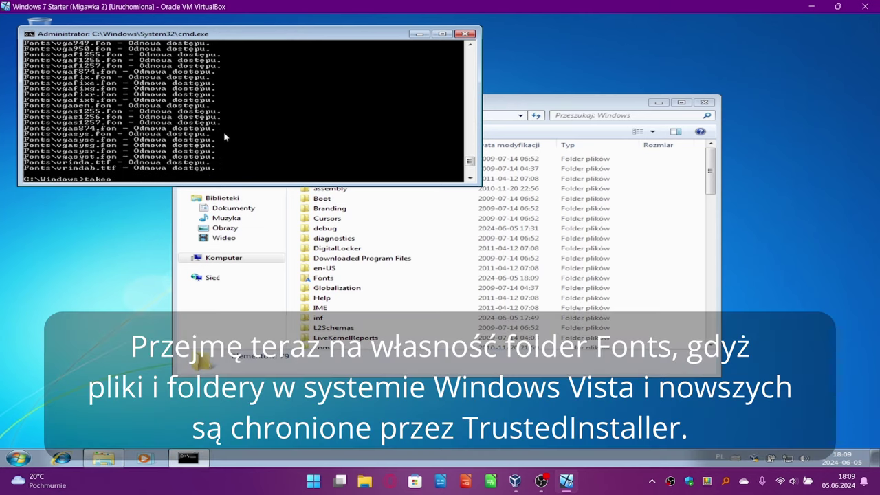
Step: Try to take ownership of the Fonts directory with takeown Fonts
type(" Fonts")
key("Return")
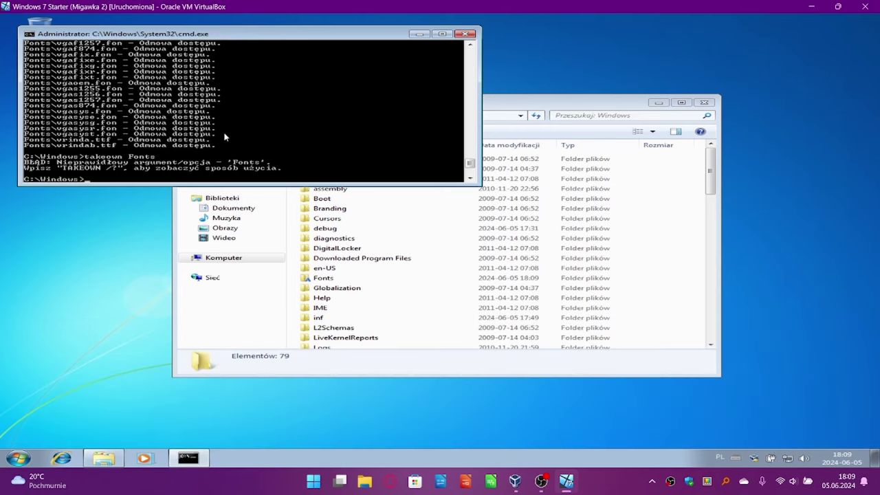
Step: Display the takeown help with takeown /? and examine its parameters, notes and usage examples
type("takeown /?")
key("Return")
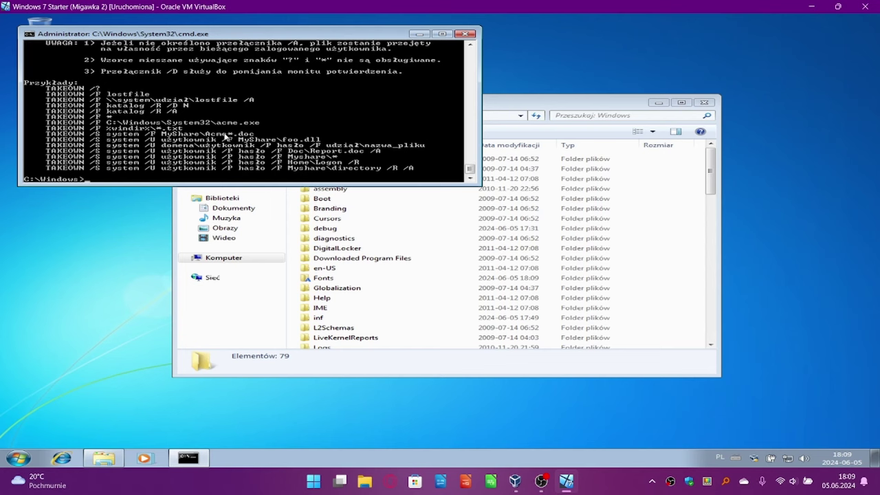
scroll(225, 136, "up", 4)
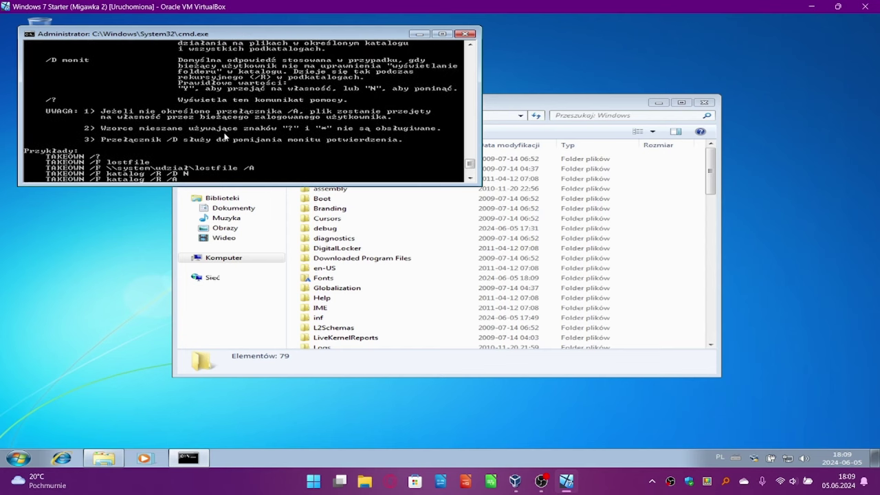
scroll(225, 136, "up", 5)
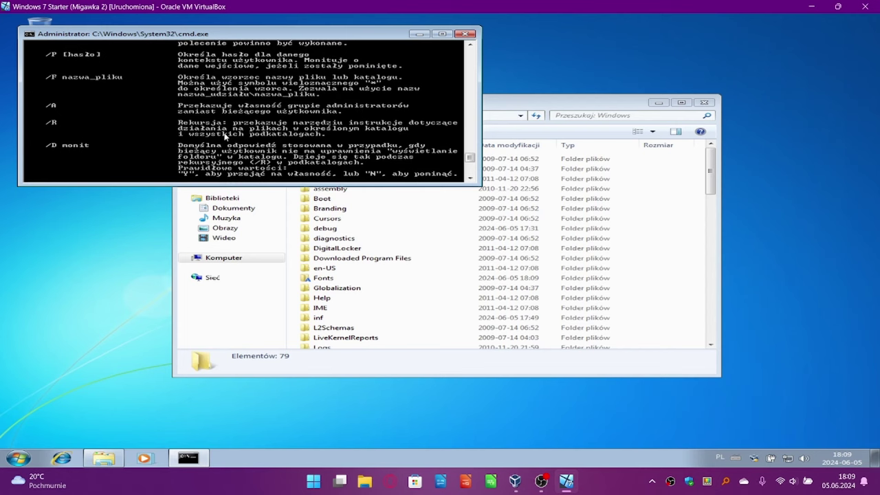
scroll(225, 137, "down", 5)
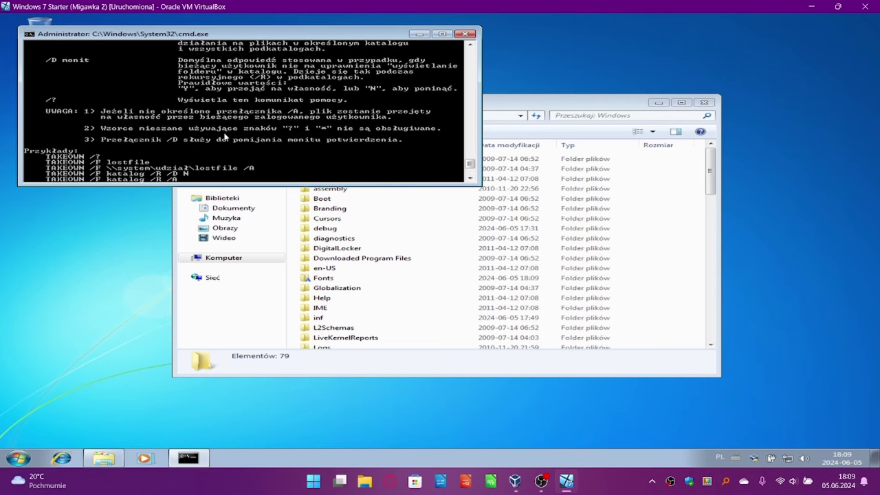
scroll(225, 136, "up", 6)
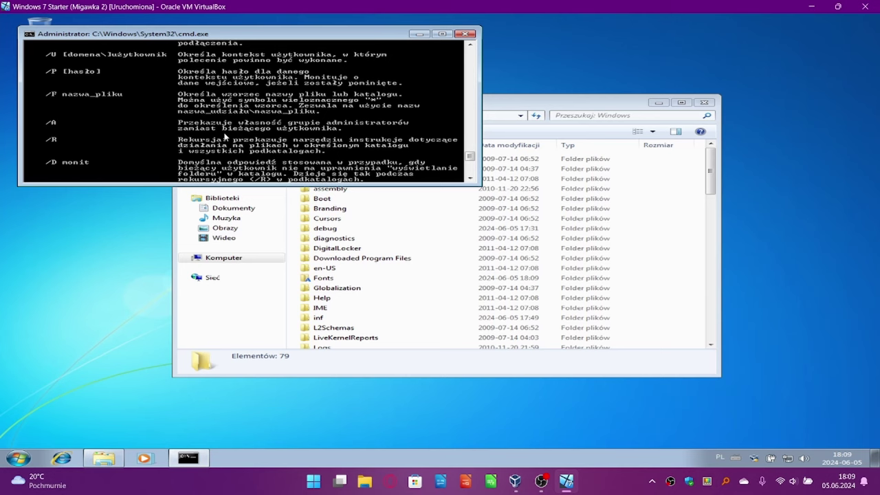
scroll(225, 137, "up", 1)
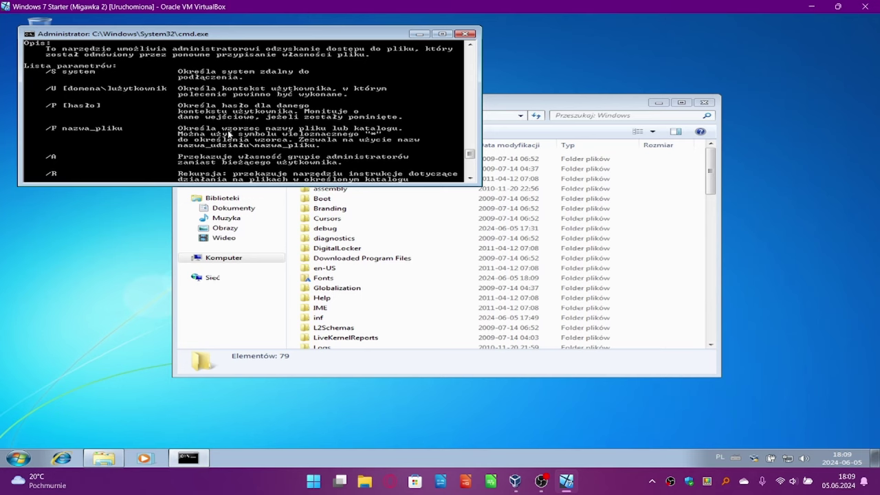
scroll(229, 134, "down", 10)
scroll(230, 184, "up", 6)
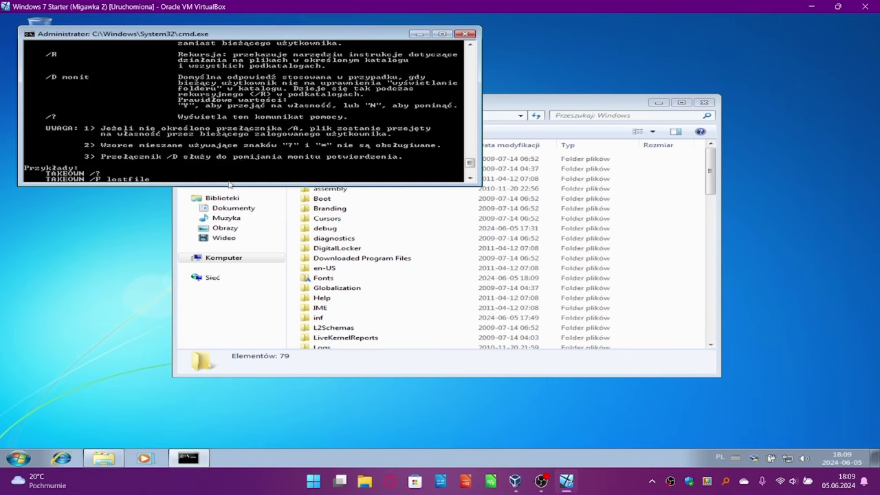
scroll(230, 185, "down", 3)
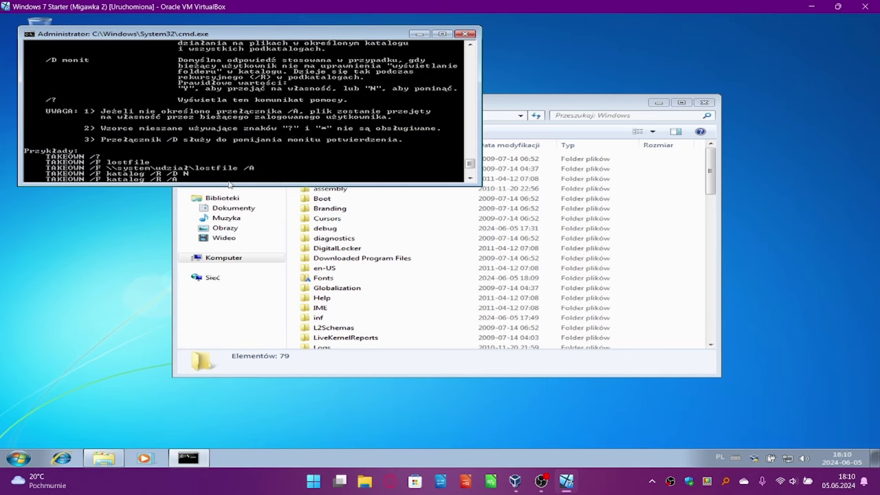
Step: Try to take ownership of the Fonts directory with takeown /f Fonts, adding the /u switch and the account's user name
type("takeow")
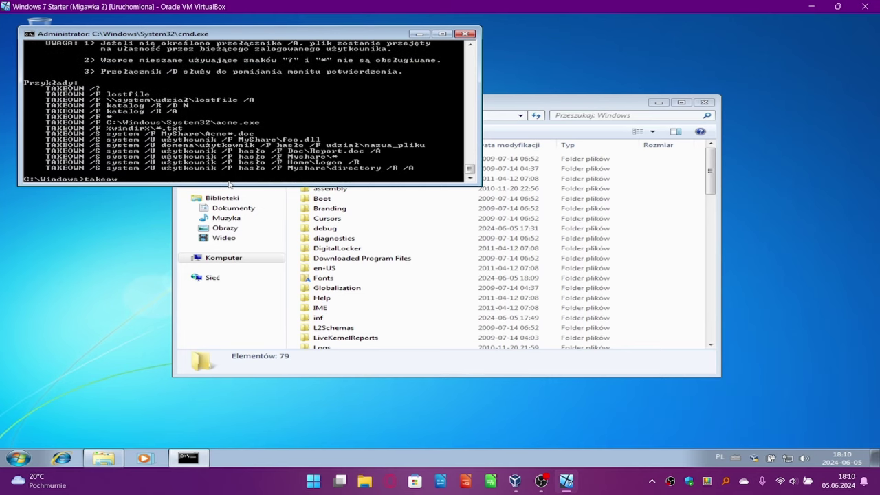
type("n /f Fonts /u Odświętny")
key("Return")
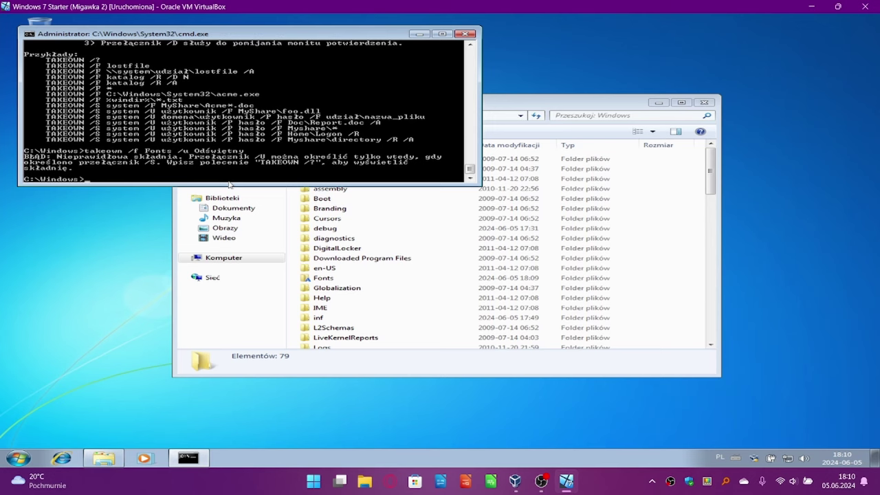
Step: Take ownership of the Fonts directory with takeown /f Fonts, leaving out the user switch
key("Up")
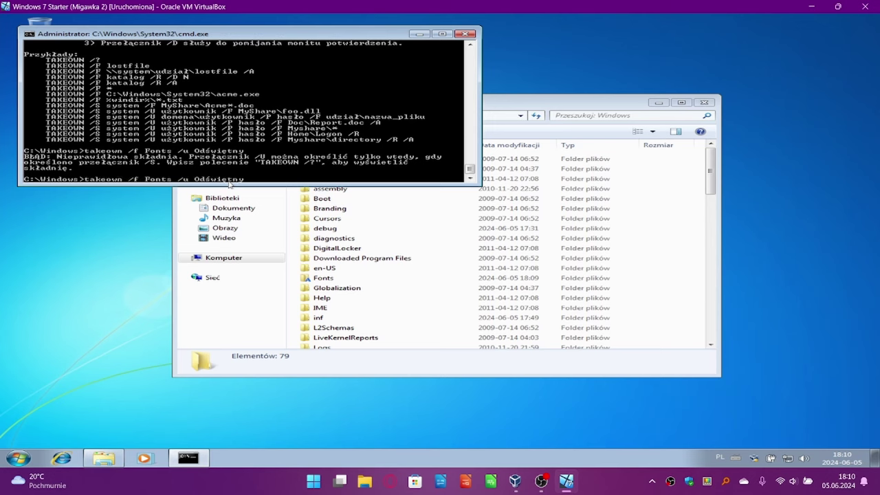
key("BackSpace")
key("BackSpace")
key("BackSpace")
key("BackSpace")
key("BackSpace")
key("BackSpace")
key("BackSpace")
key("BackSpace")
key("BackSpace")
key("BackSpace")
key("BackSpace")
key("BackSpace")
key("BackSpace")
key("BackSpace")
key("BackSpace")
key("BackSpace")
key("BackSpace")
key("BackSpace")
type("Fonts")
key("Return")
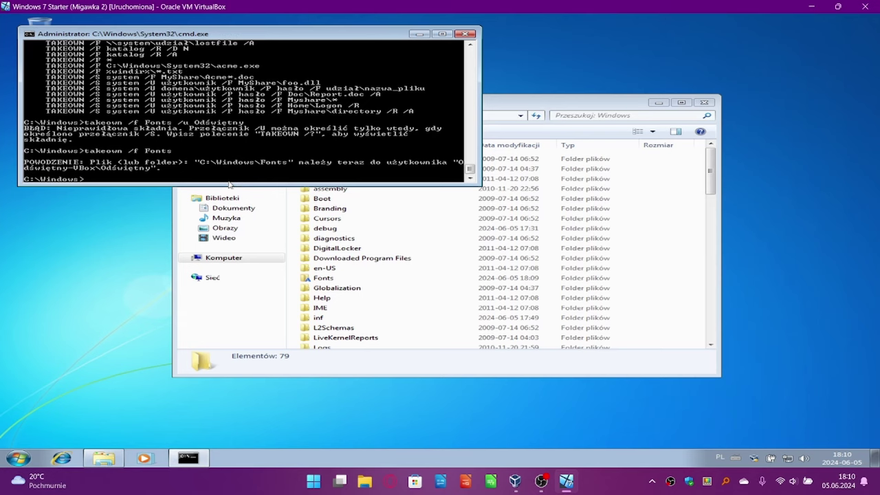
Step: Try to remove the Fonts directory with rmdir /s /q Fonts, and close the command prompt
key("Up")
key("Up")
key("Up")
key("Up")
key("Return")
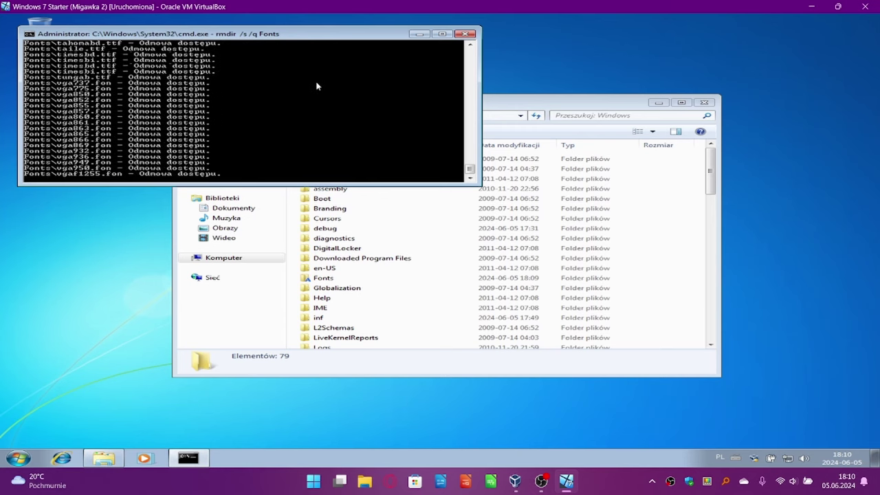
left_click(466, 34)
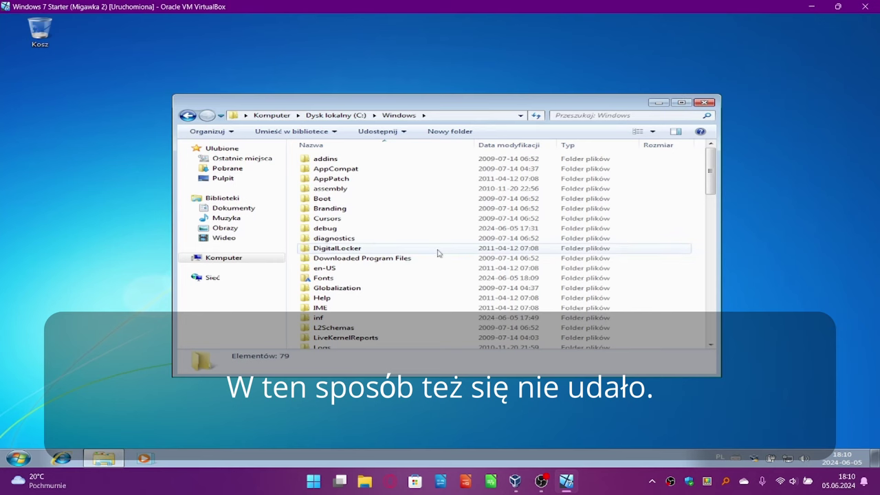
right_click(701, 234)
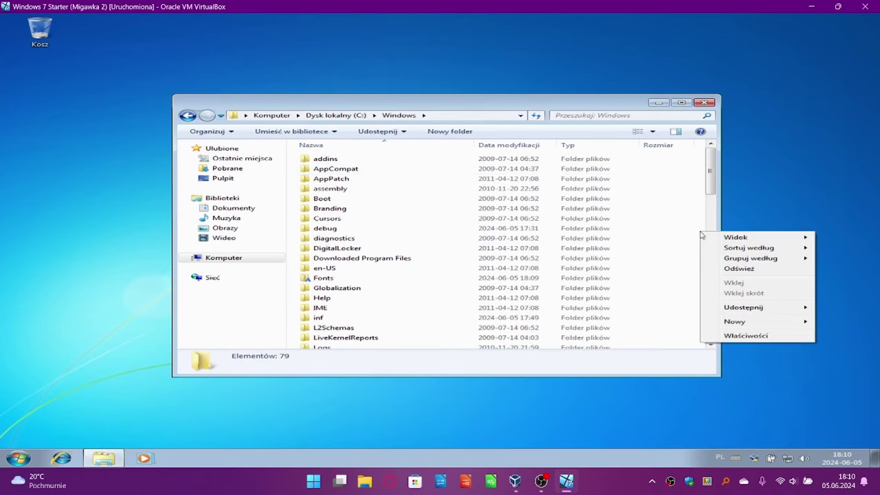
left_click(700, 213)
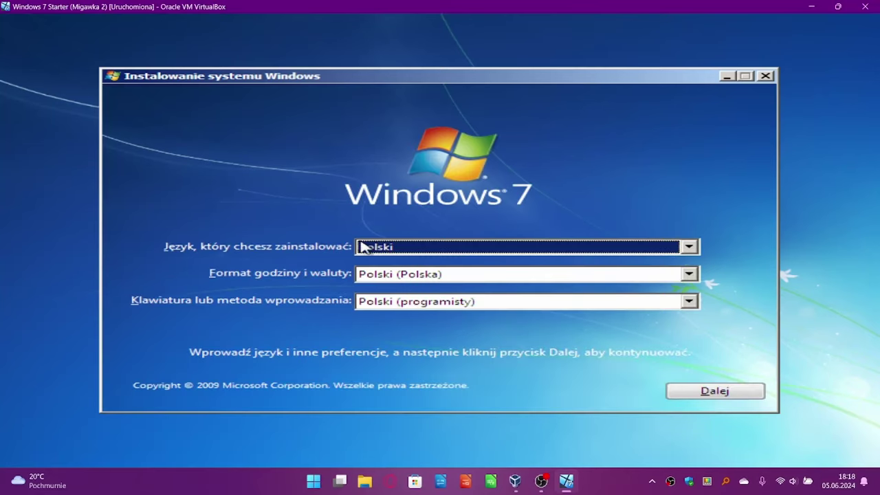
Step: Open a command prompt from the Windows 7 setup screen and list the contents of drive C: with dir
key("shift+F10")
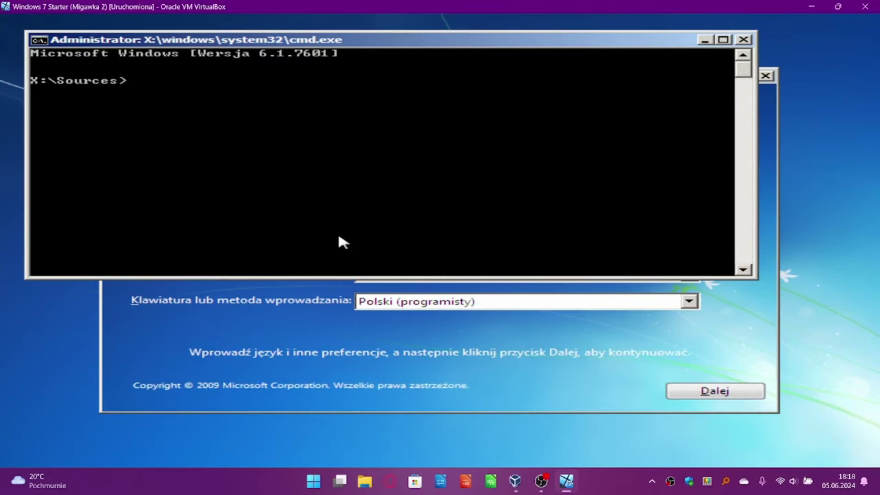
type("c:")
key("Return")
type("dir")
key("Return")
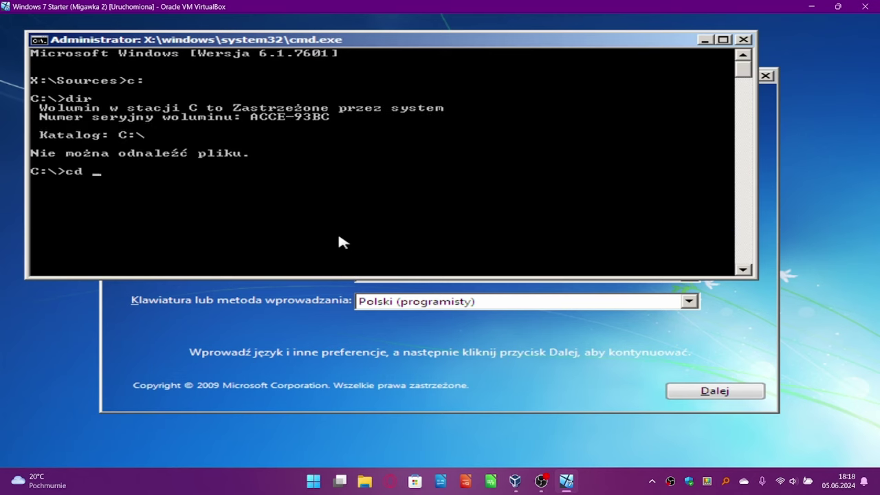
Step: Discard the started cd command, switch to drive D: and list its contents with dir
key("BackSpace")
key("BackSpace")
key("BackSpace")
type("d:")
key("Return")
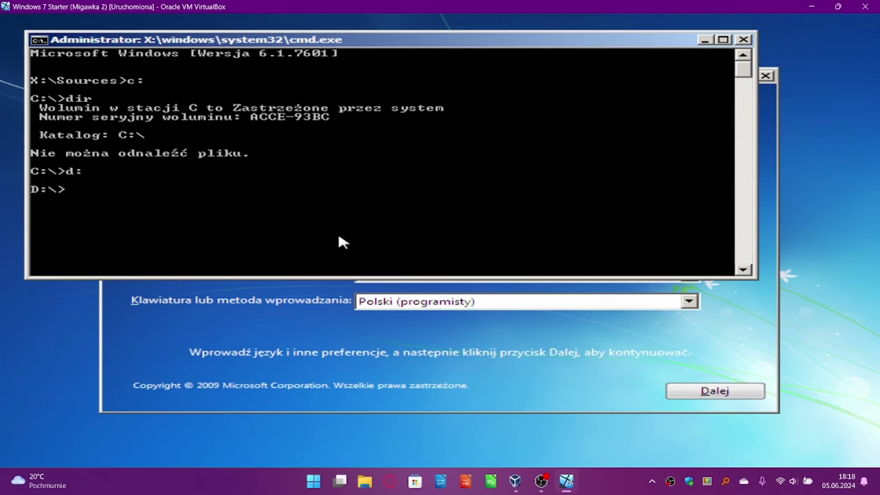
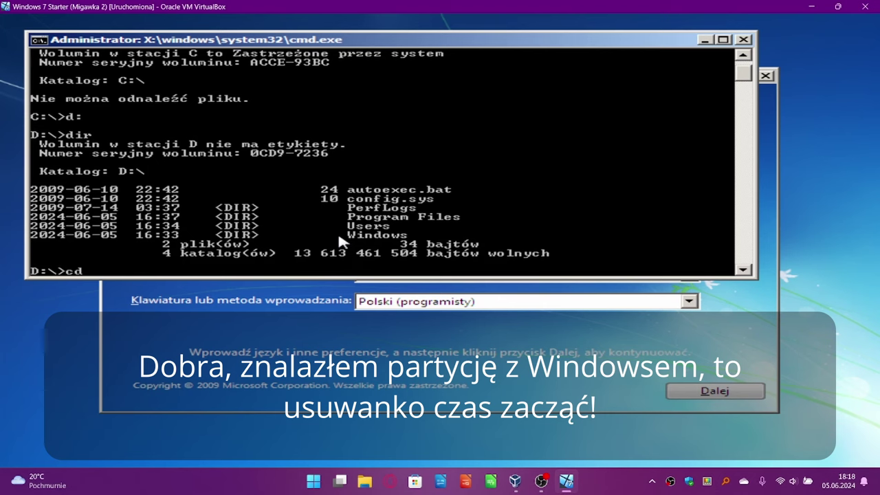
Step: Change into the Windows directory on drive D: with cd Windows and list its contents with dir
type("Windows")
key("Return")
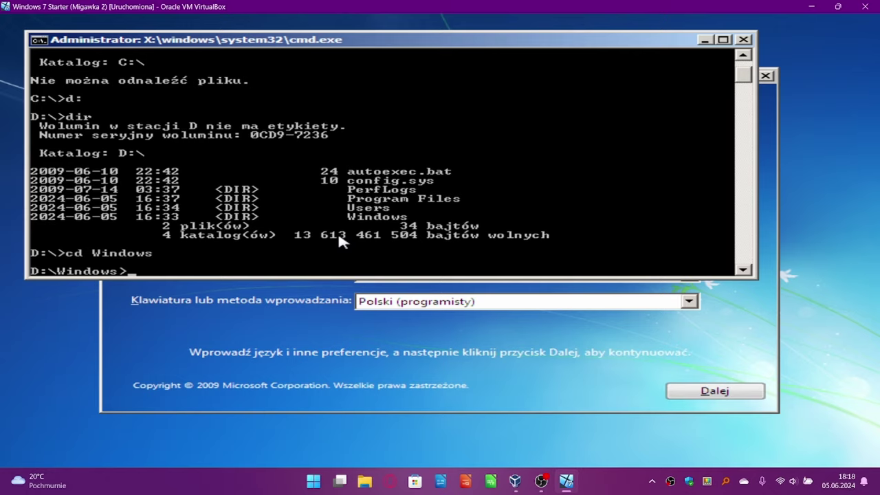
type("dir")
key("Return")
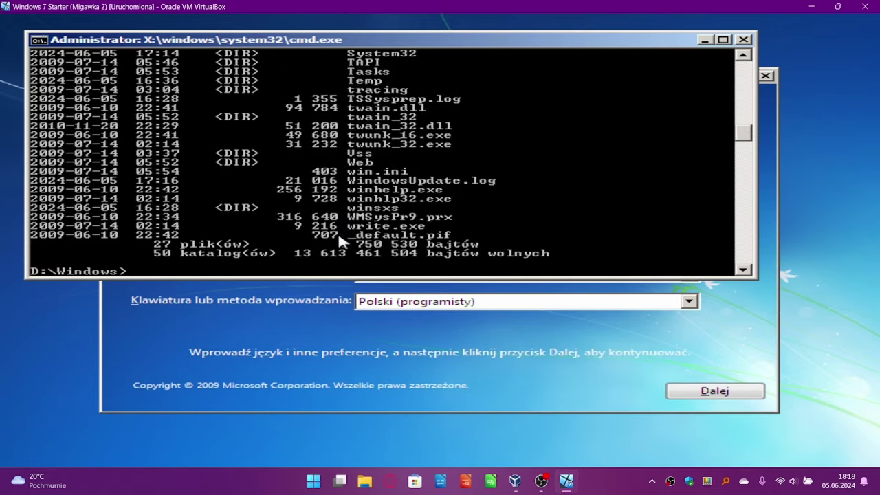
Step: Delete the Fonts directory from D:\Windows with rmdir /s /q Fonts and list the directory again with dir
type("cd")
key("BackSpace")
key("BackSpace")
type("rmdir /s /q Fonts")
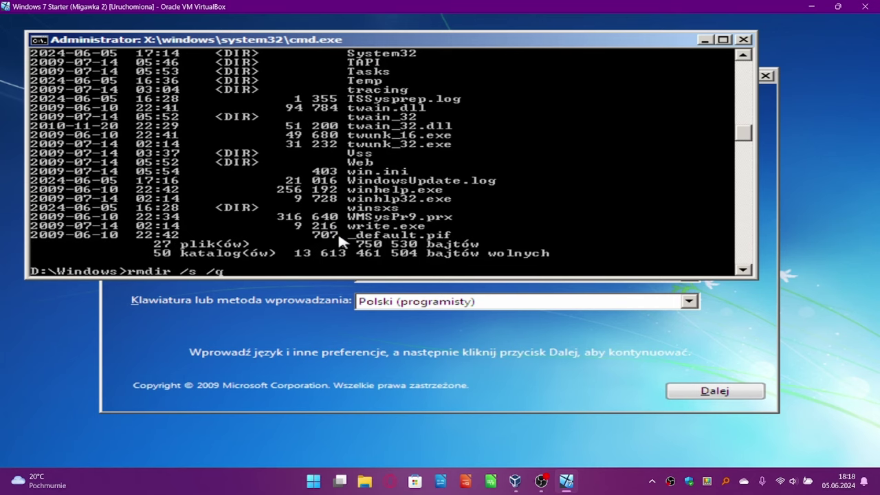
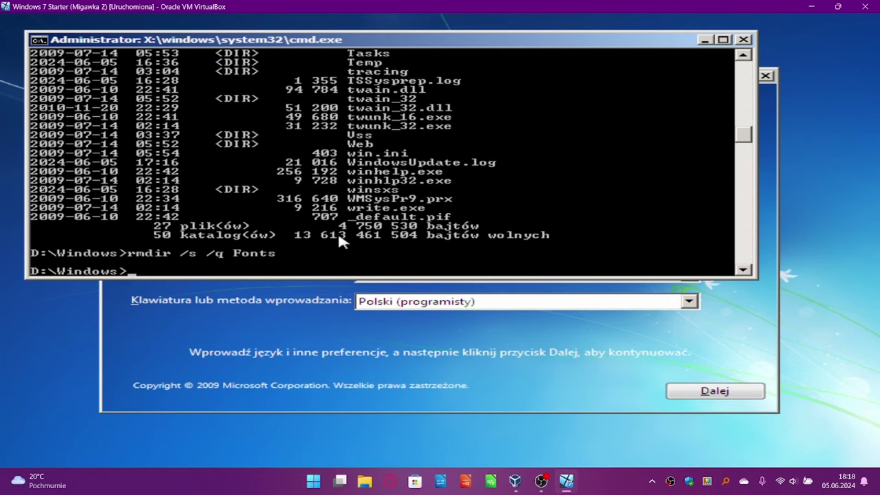
key("Return")
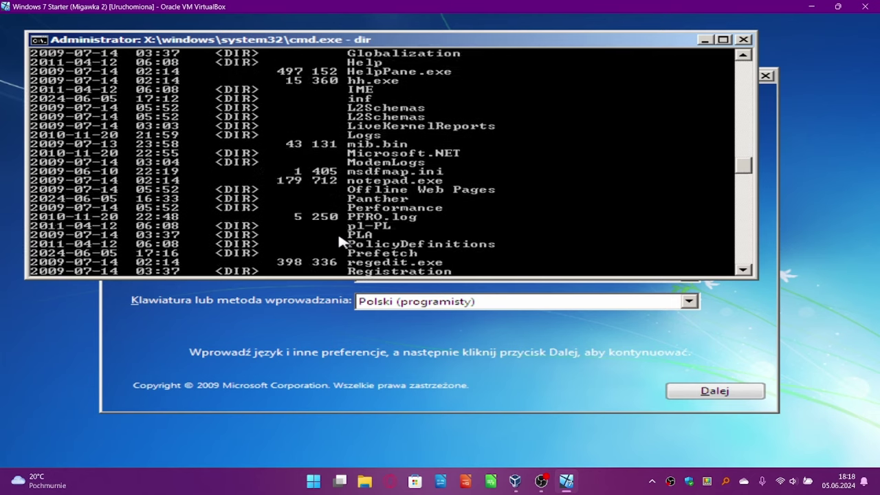
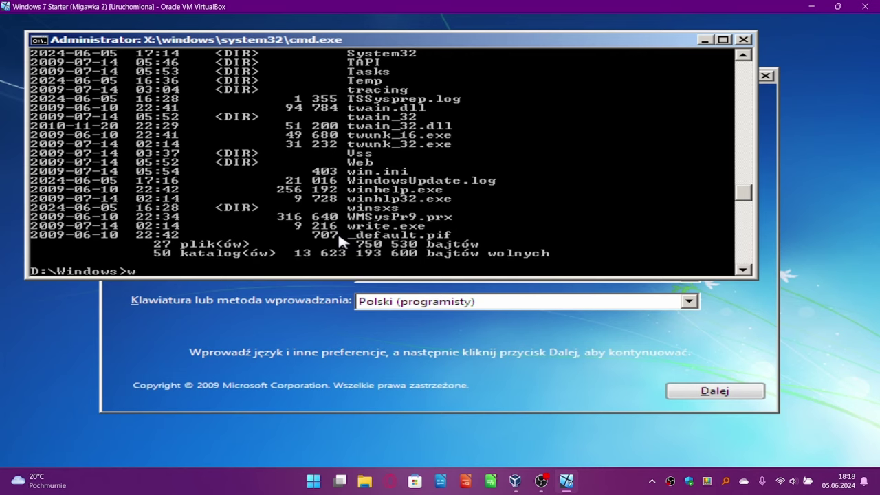
Step: Restart the virtual machine with wpeutil reboot
type(" reboot")
key("Return")
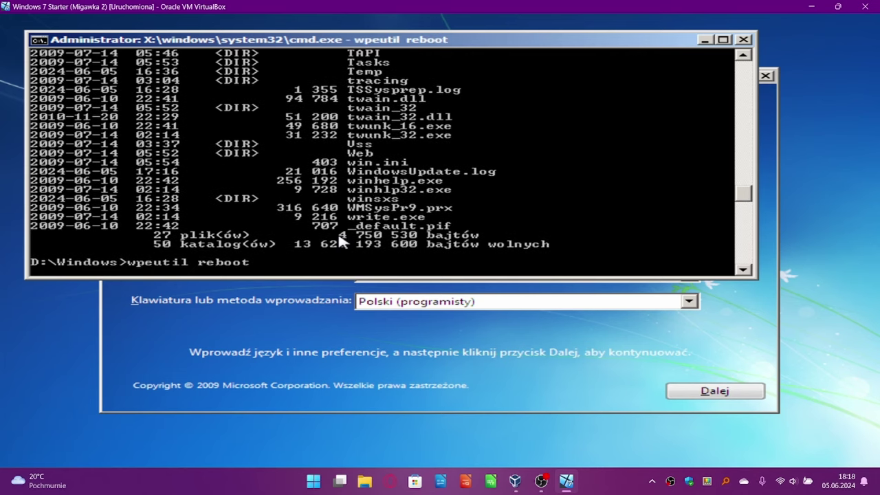